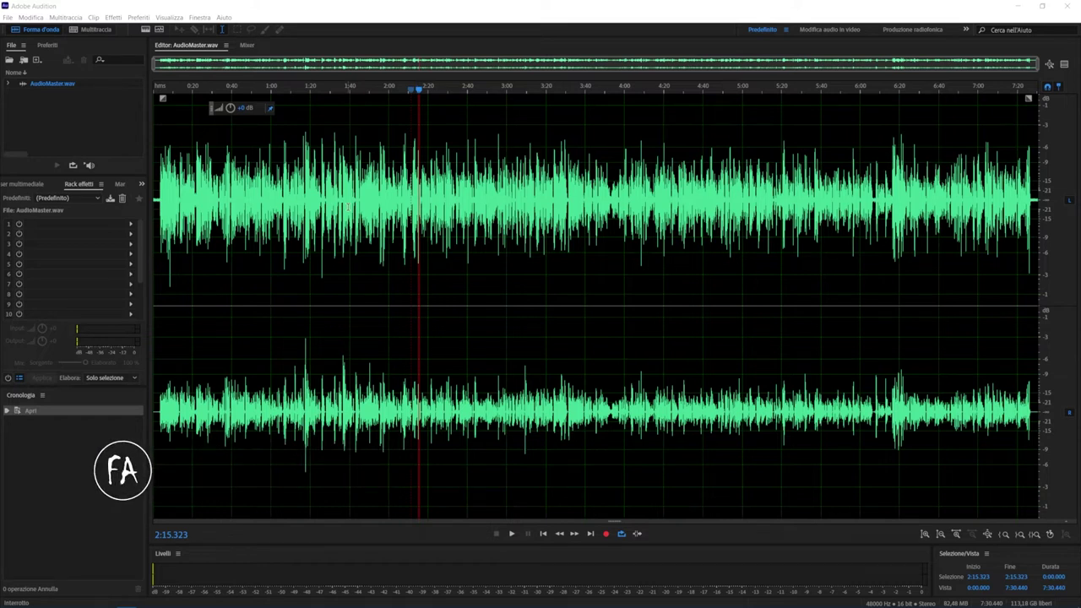
- Switch off the right channel and play only the left channel of AudioMaster.wav from about 1:55
left_click(348, 207)
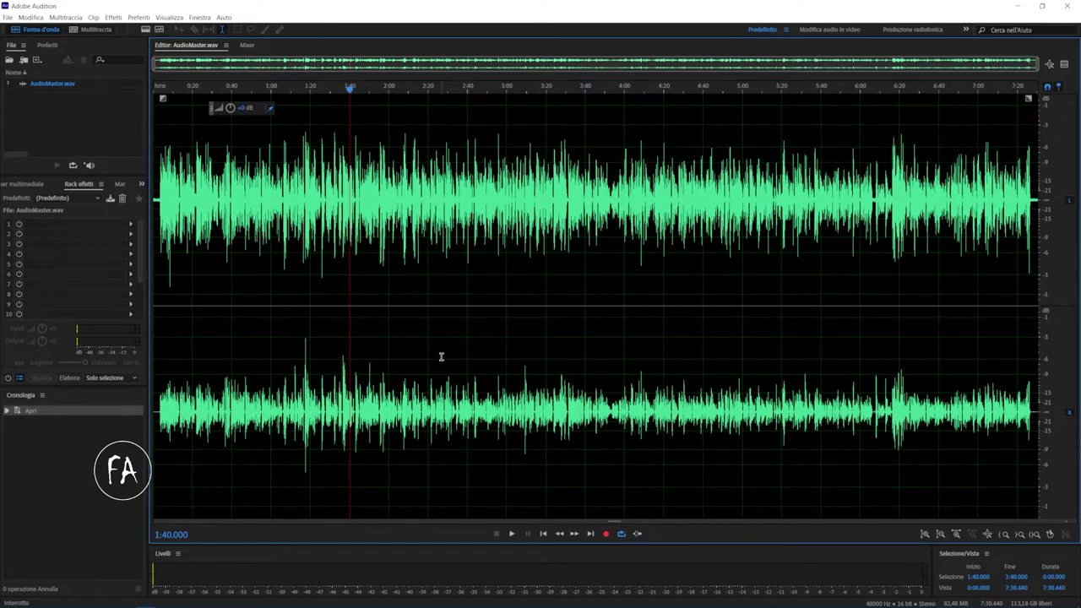
left_click(397, 218)
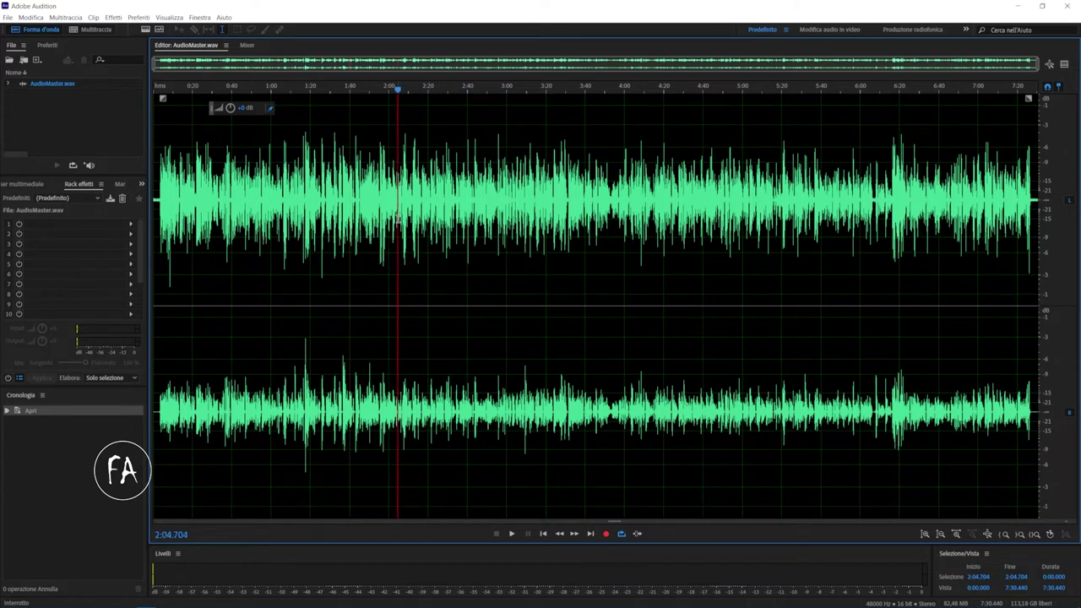
left_click(381, 388)
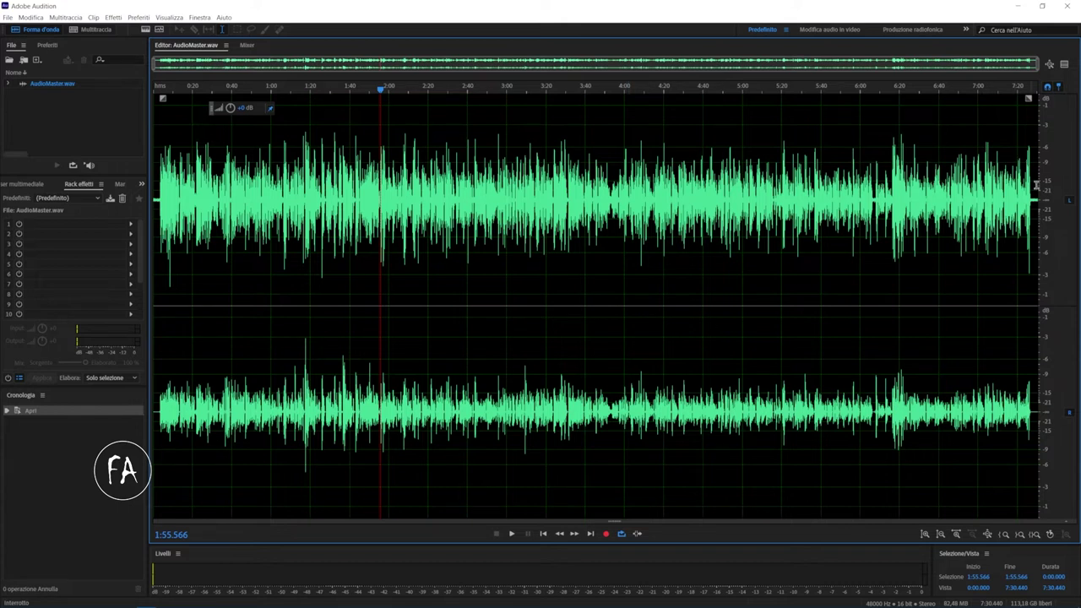
left_click(1070, 414)
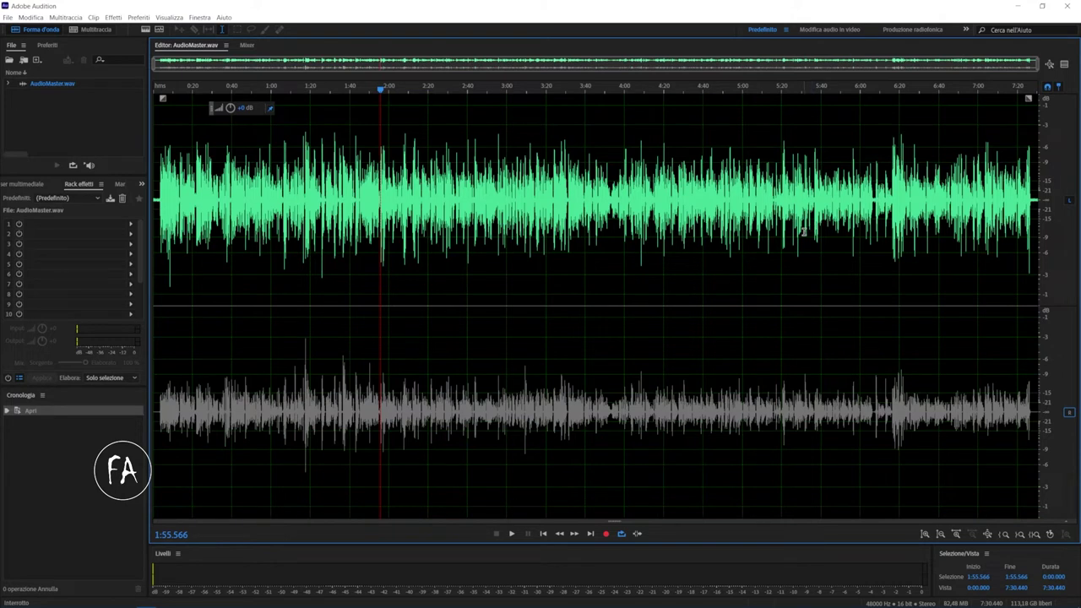
left_click(1070, 413)
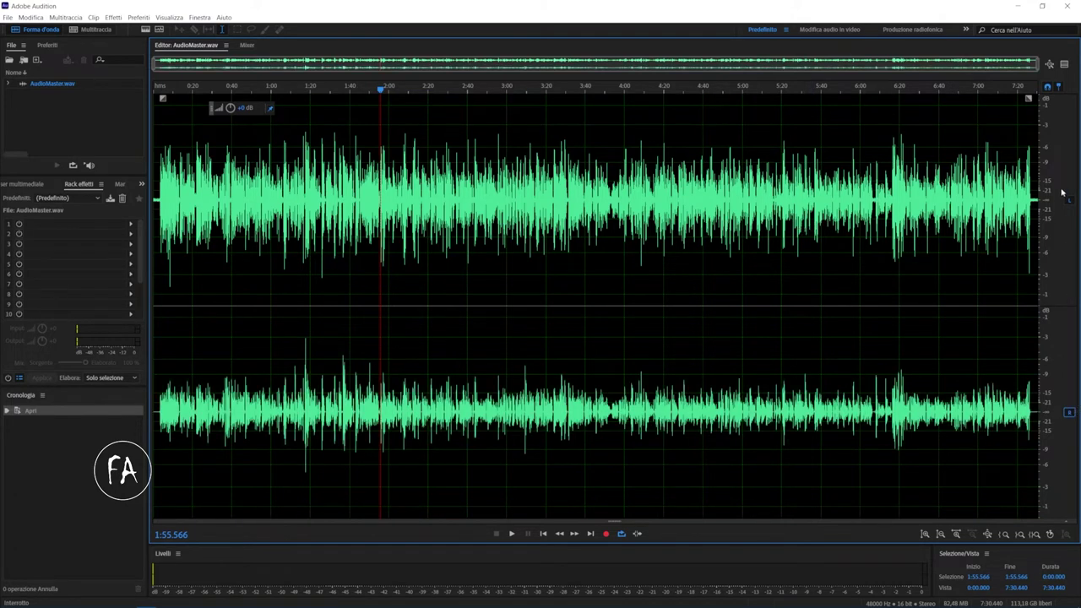
left_click(1069, 413)
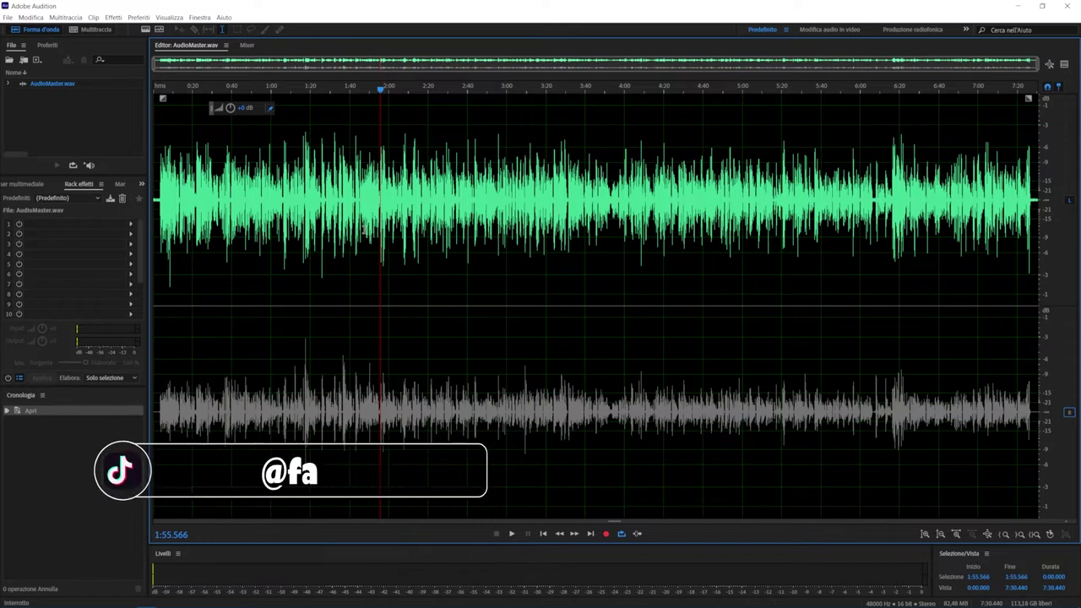
key("space")
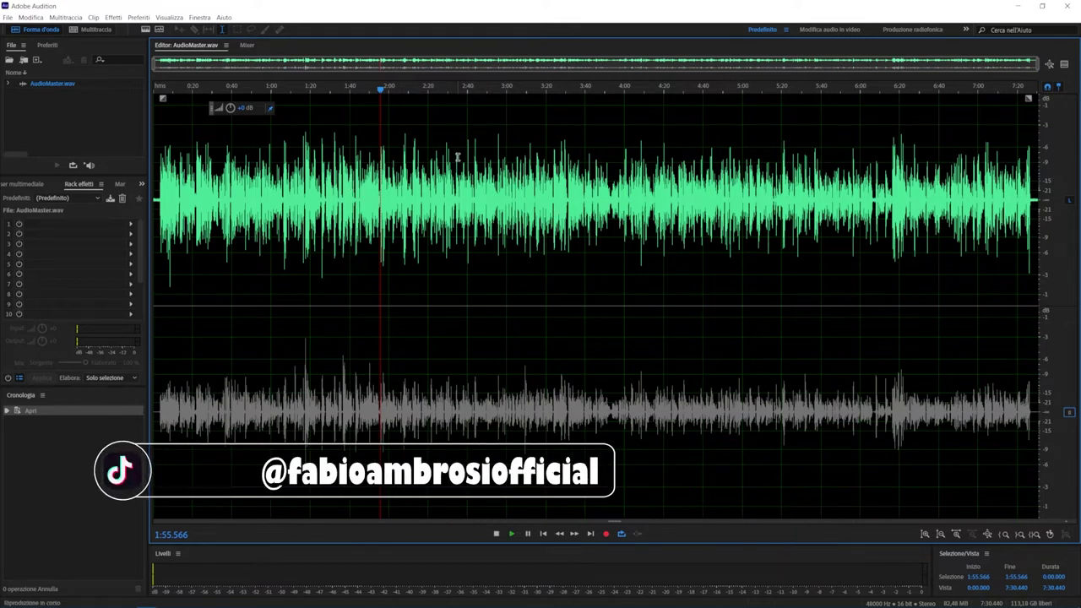
key("space")
left_click(379, 91)
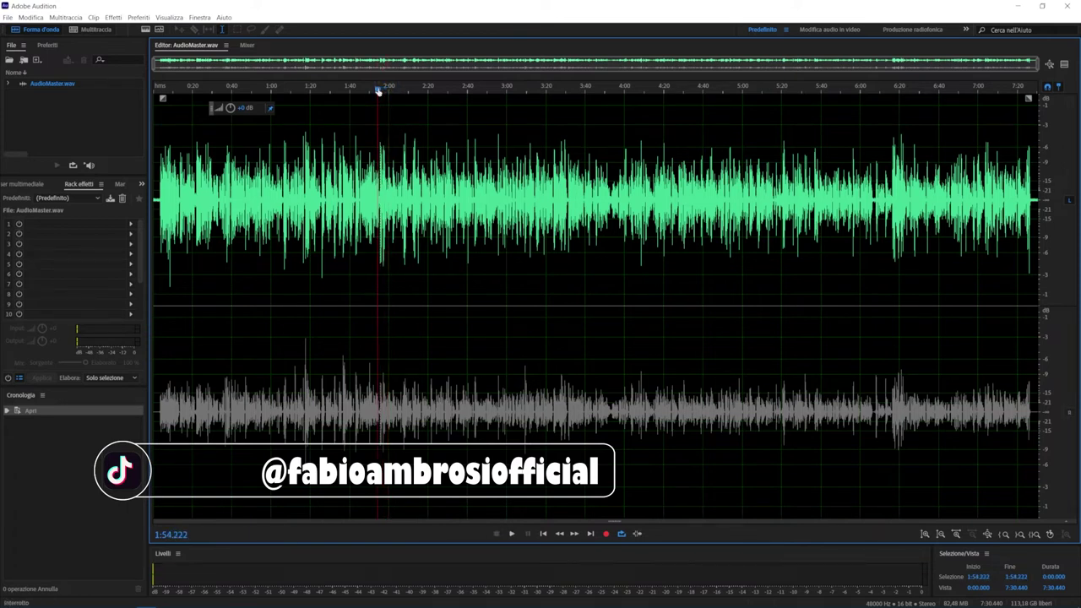
- Switch off the left channel, switch the right one back on, and play it alone from about 1:54
left_click(1070, 201)
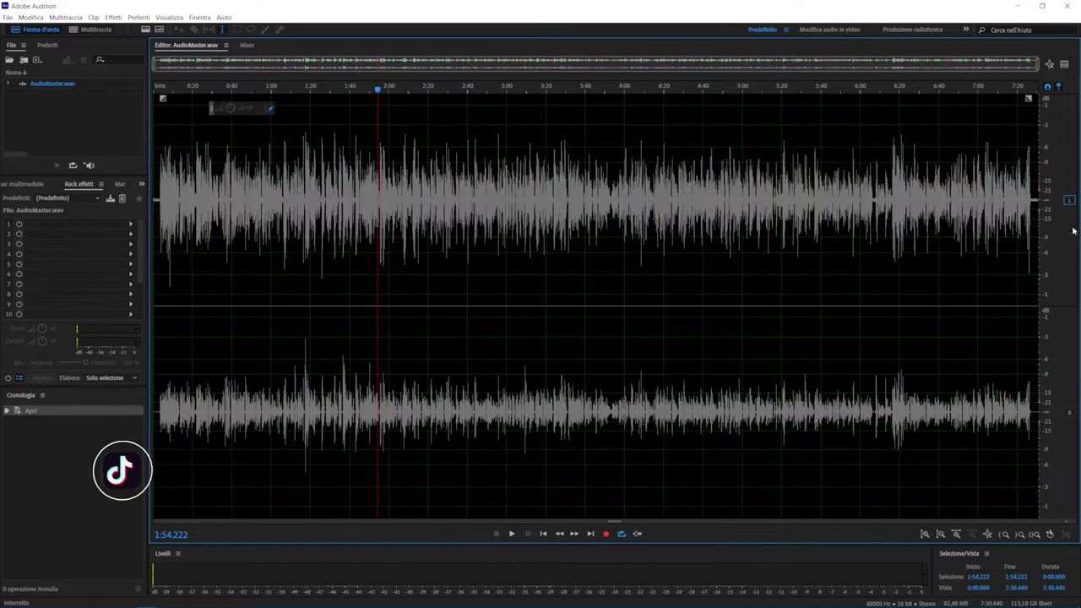
left_click(1070, 413)
key("space")
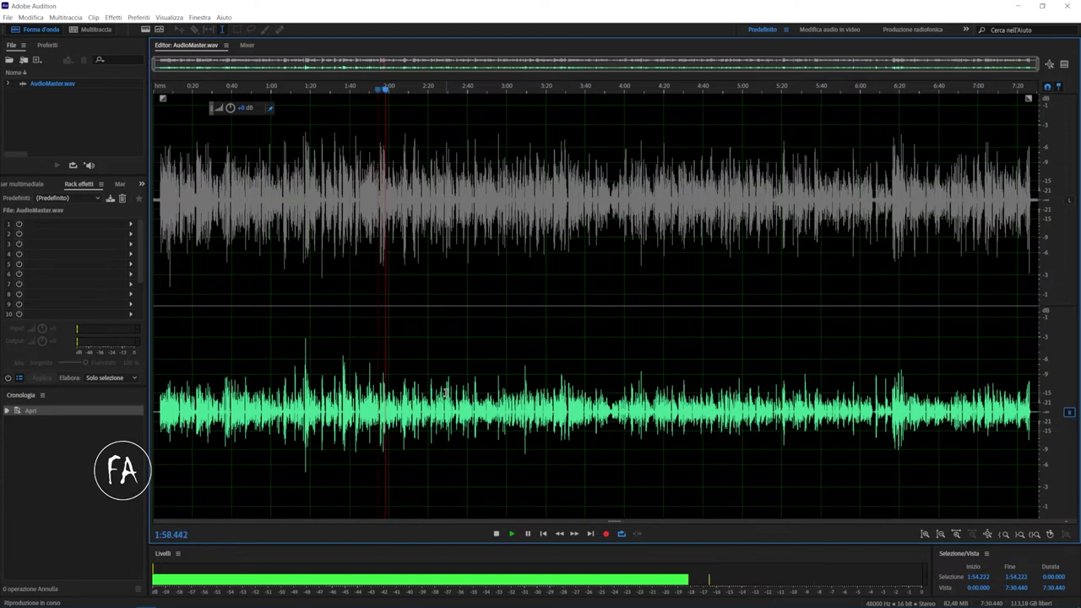
key("space")
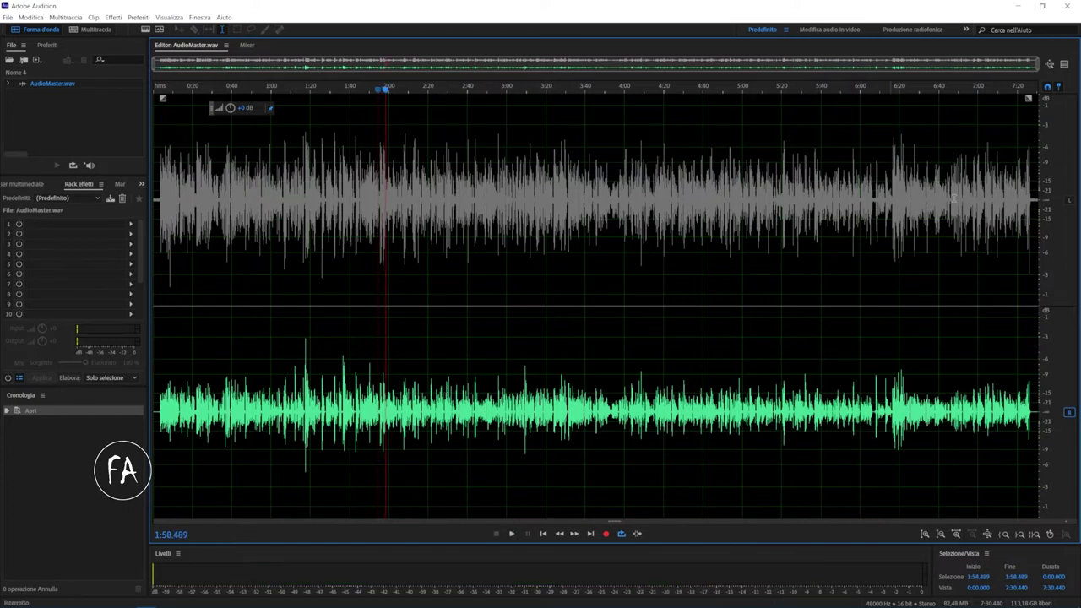
- Switch the left channel back on and play both channels together from about 1:55
left_click(1071, 203)
left_click(379, 91)
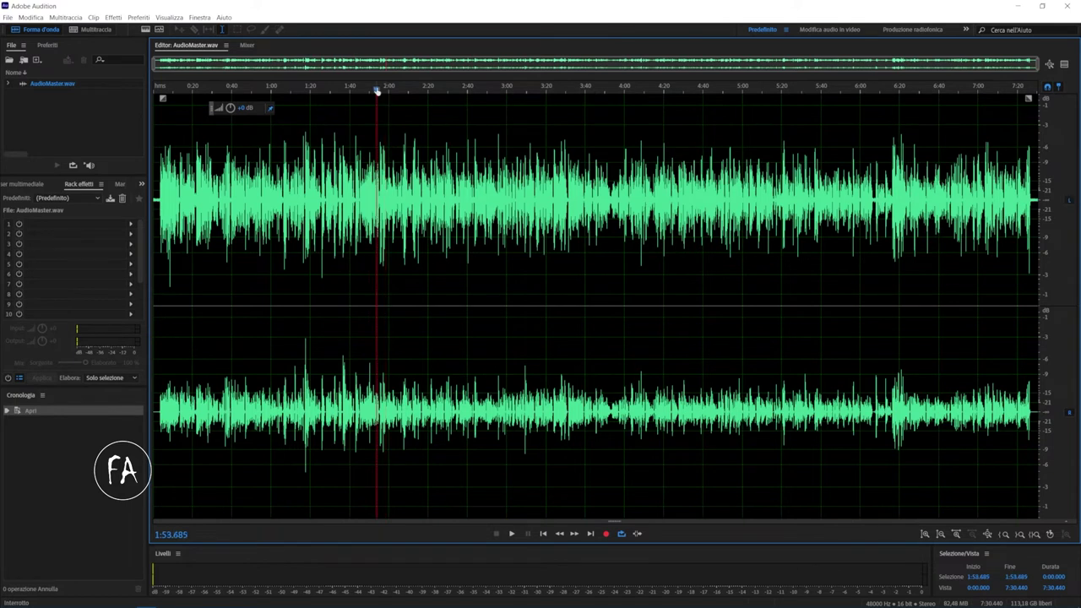
key("space")
key("space")
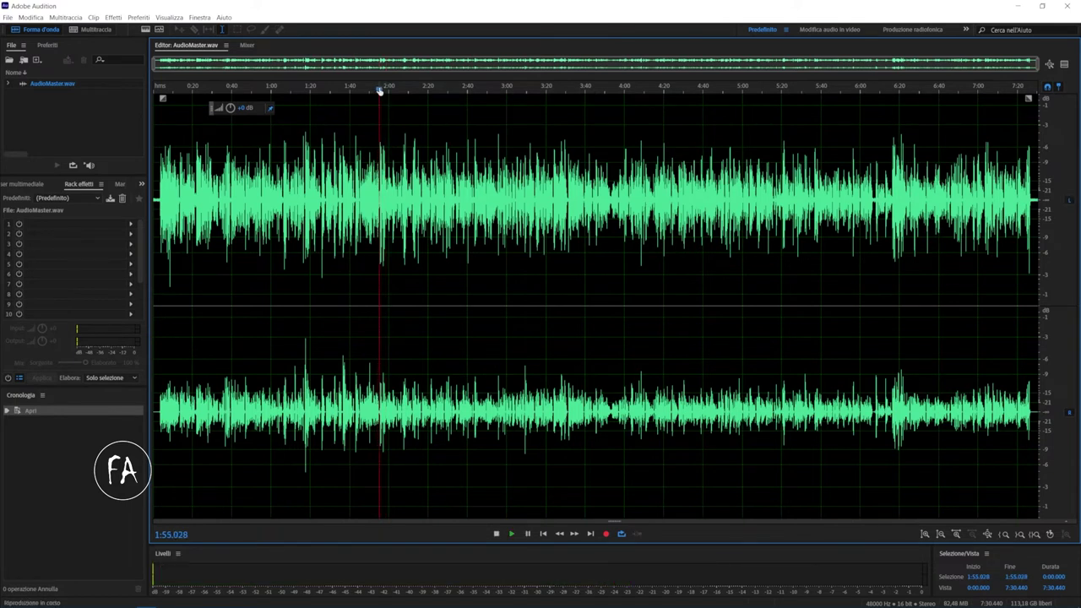
key("space")
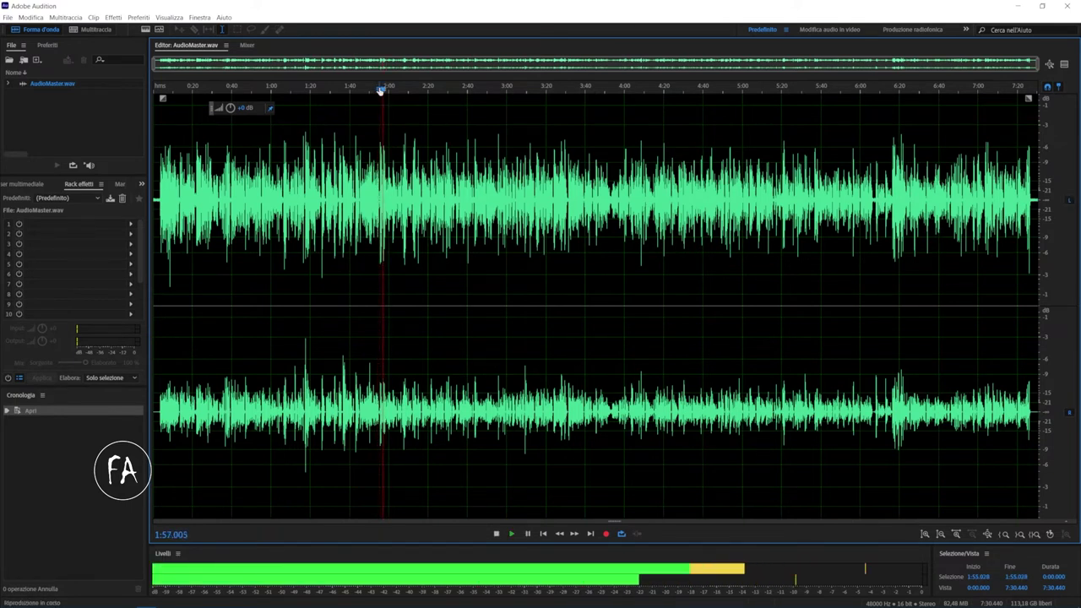
key("space")
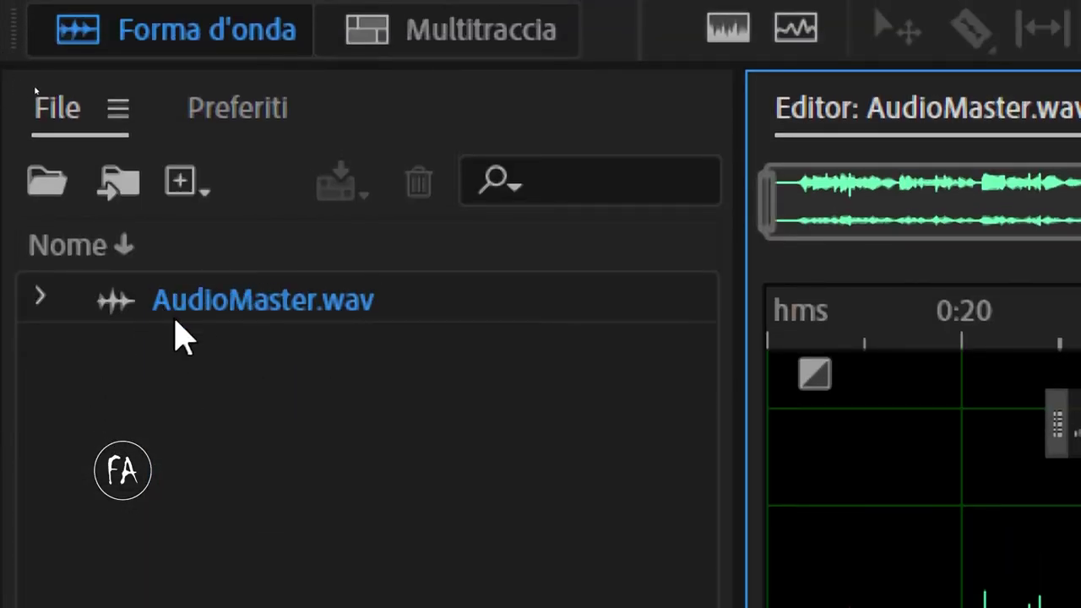
- Expand AudioMaster.wav into its channels and open only the right channel, 2: Destra, for editing
left_click(38, 299)
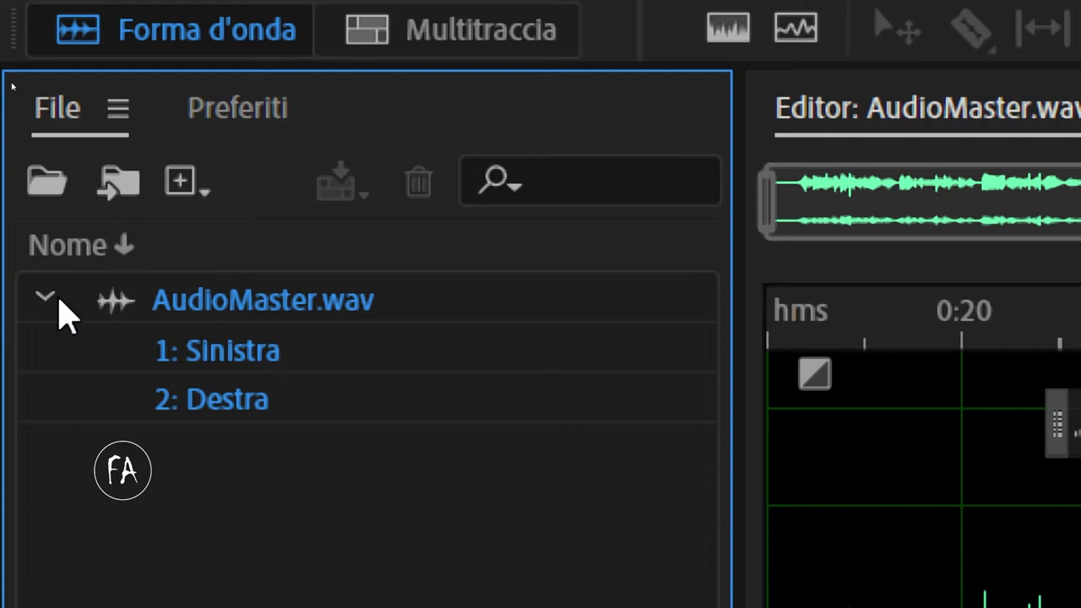
left_click(445, 372)
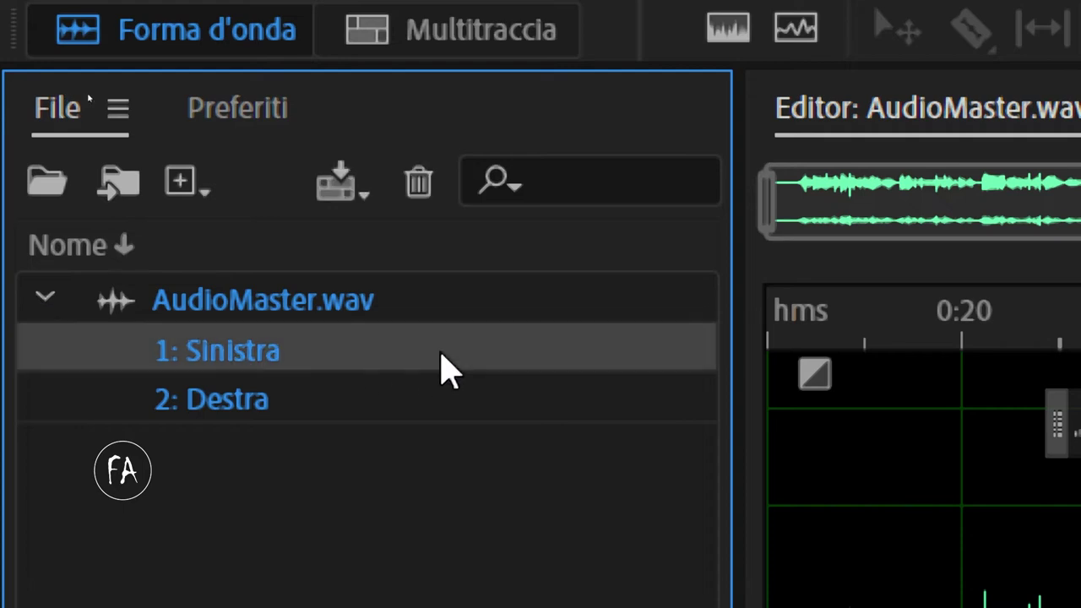
left_click(432, 423)
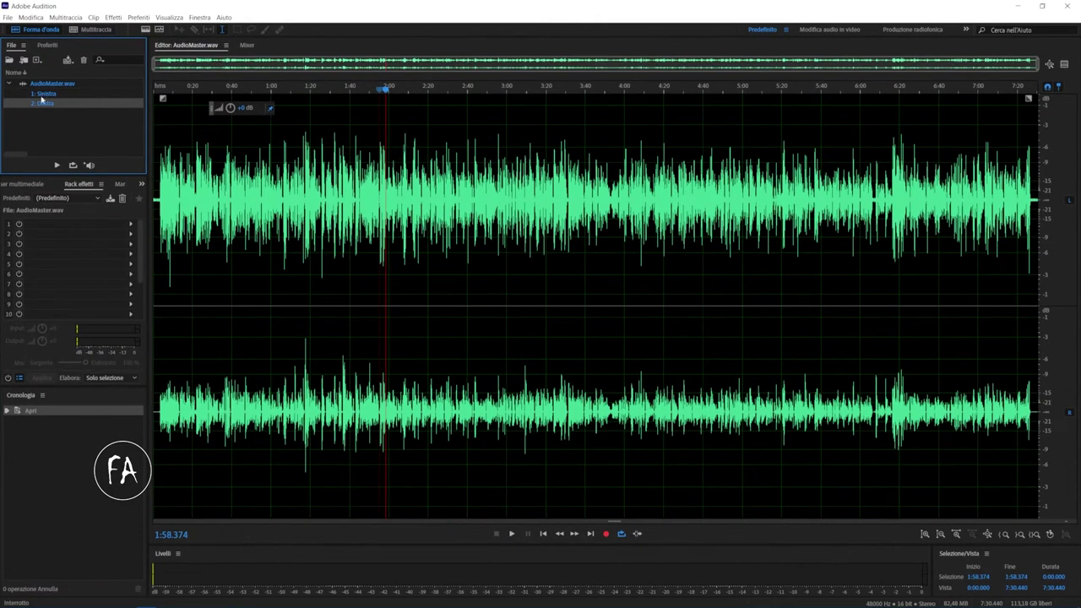
double_click(41, 104)
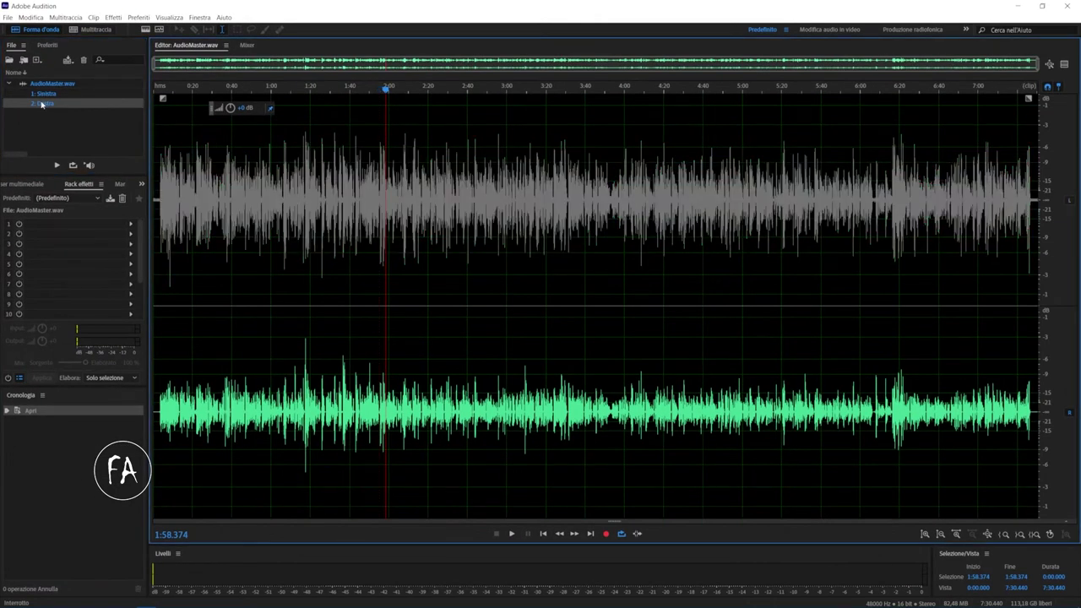
key("space")
- Try range selections on the right channel only: about 2:16 to 4:13, 1:20 to 3:37, and 2:04 to 5:05
left_click(422, 379)
left_click_drag(422, 379, 652, 385)
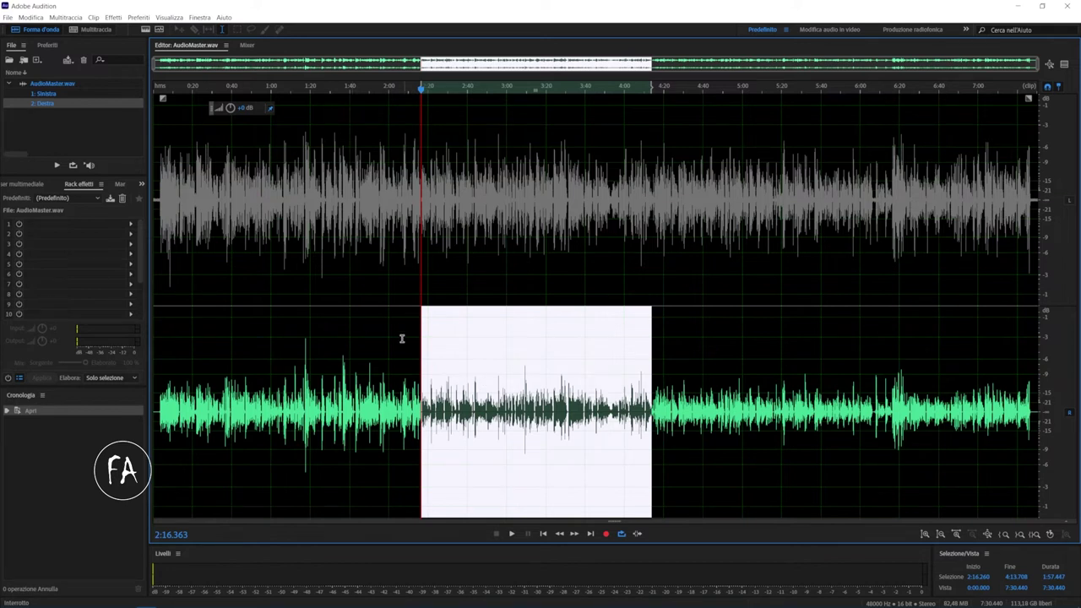
left_click(345, 376)
left_click_drag(310, 377, 580, 376)
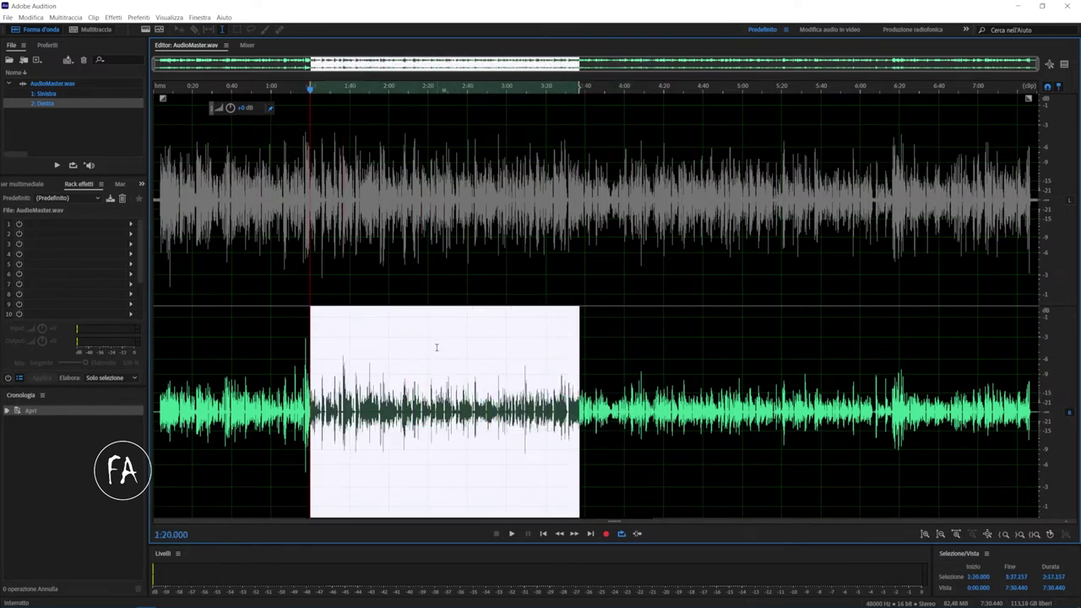
left_click(481, 374)
left_click_drag(397, 380, 753, 314)
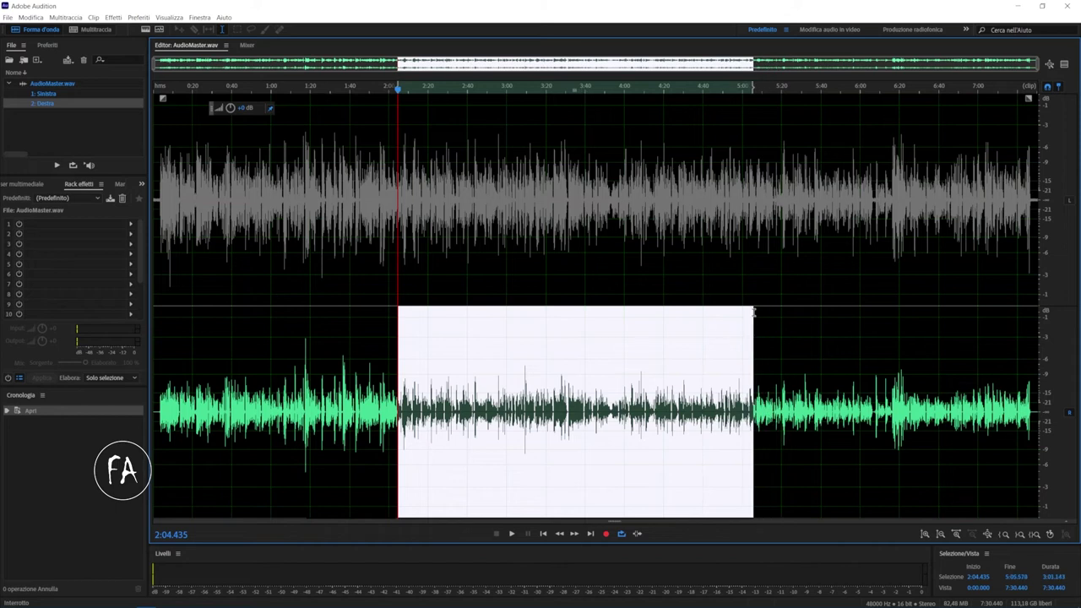
- Select the entire right channel, raise its volume with the on-waveform gain control, and clear the selection
double_click(276, 361)
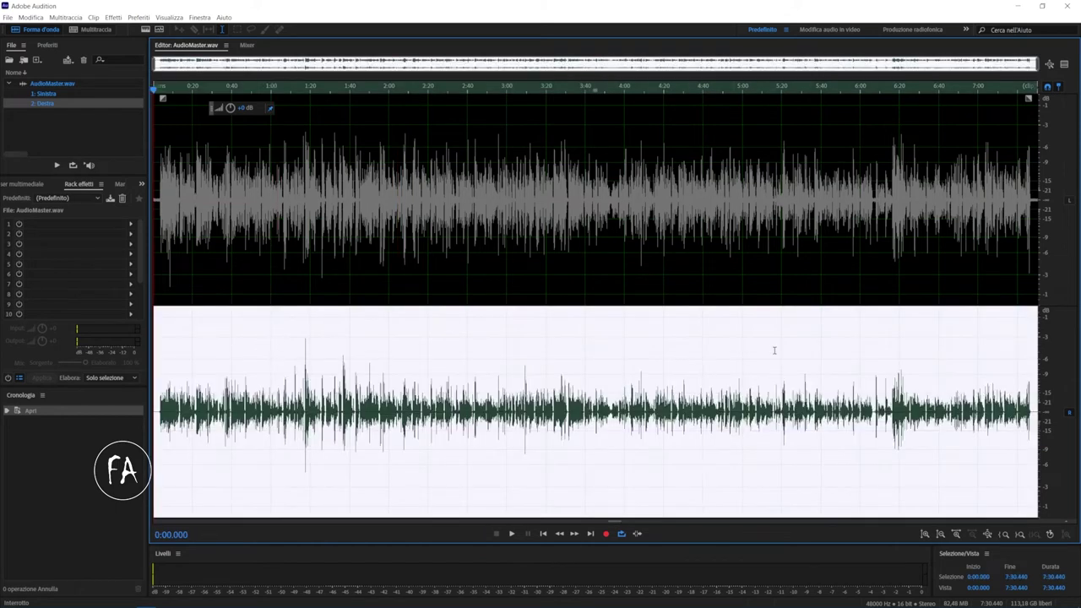
left_click_drag(229, 107, 252, 105)
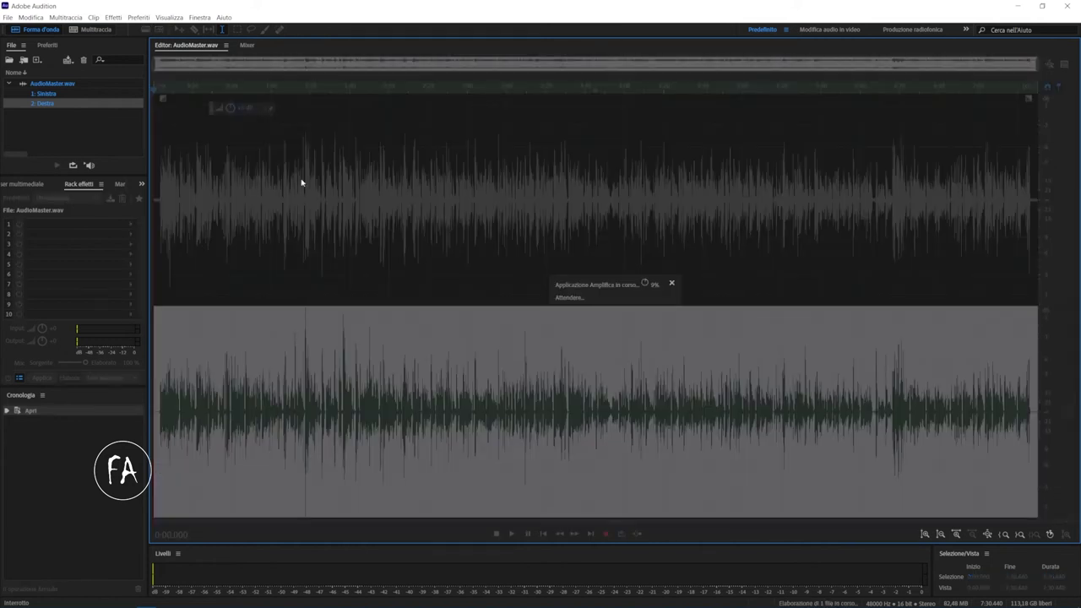
left_click(476, 372)
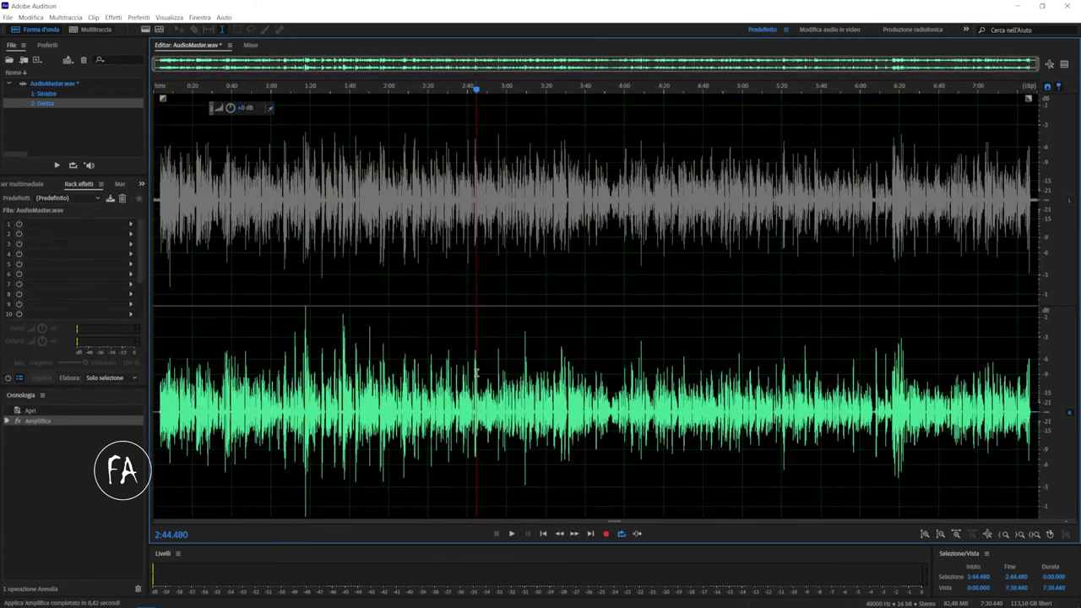
- Open only the left channel of AudioMaster.wav, 1: Sinistra, for editing
left_click(54, 113)
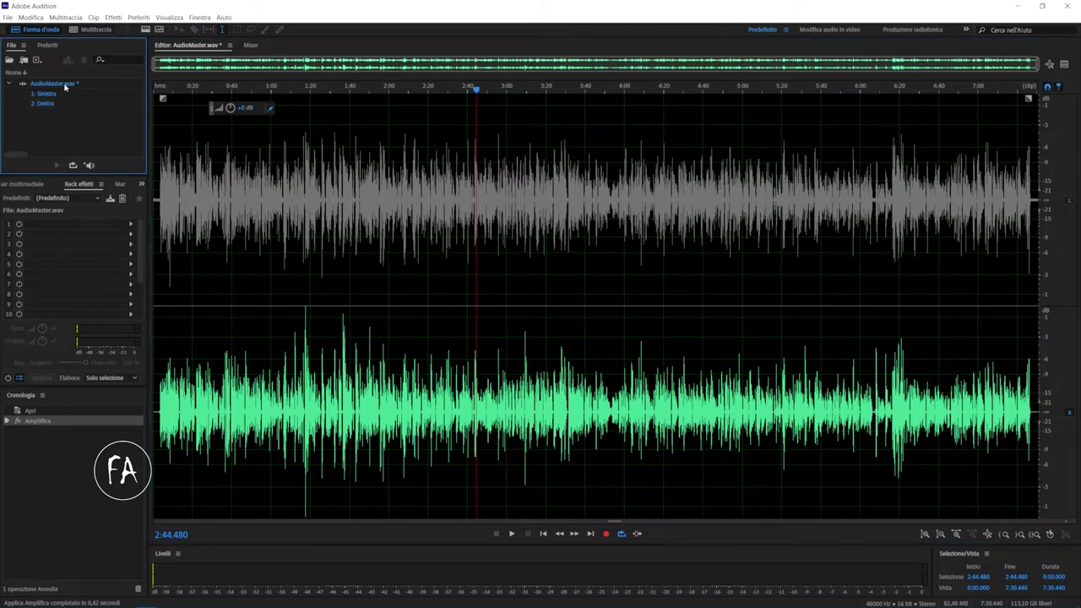
left_click(65, 84)
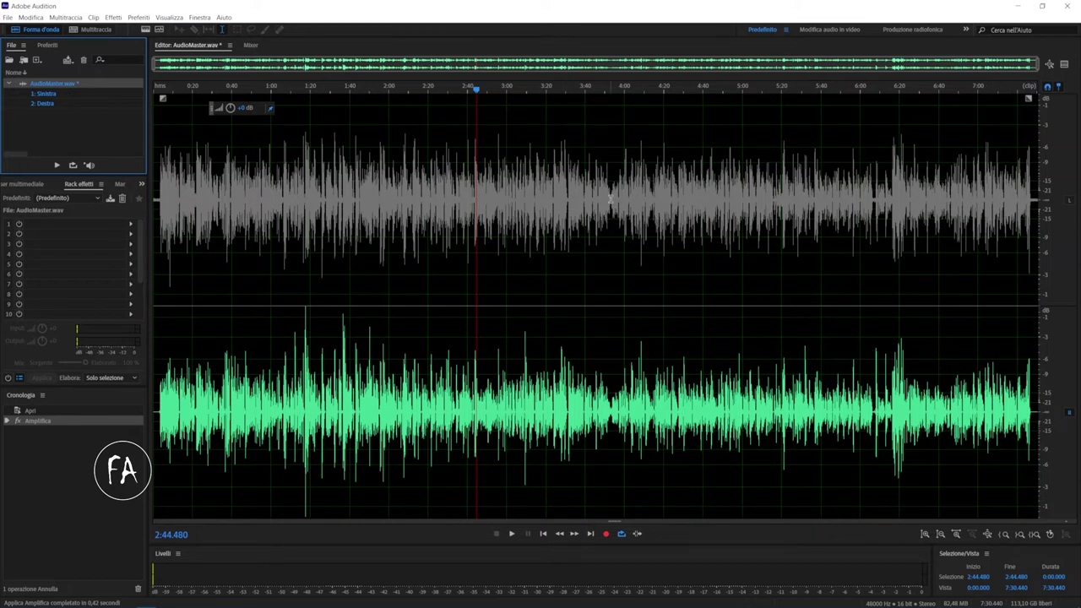
left_click(51, 95)
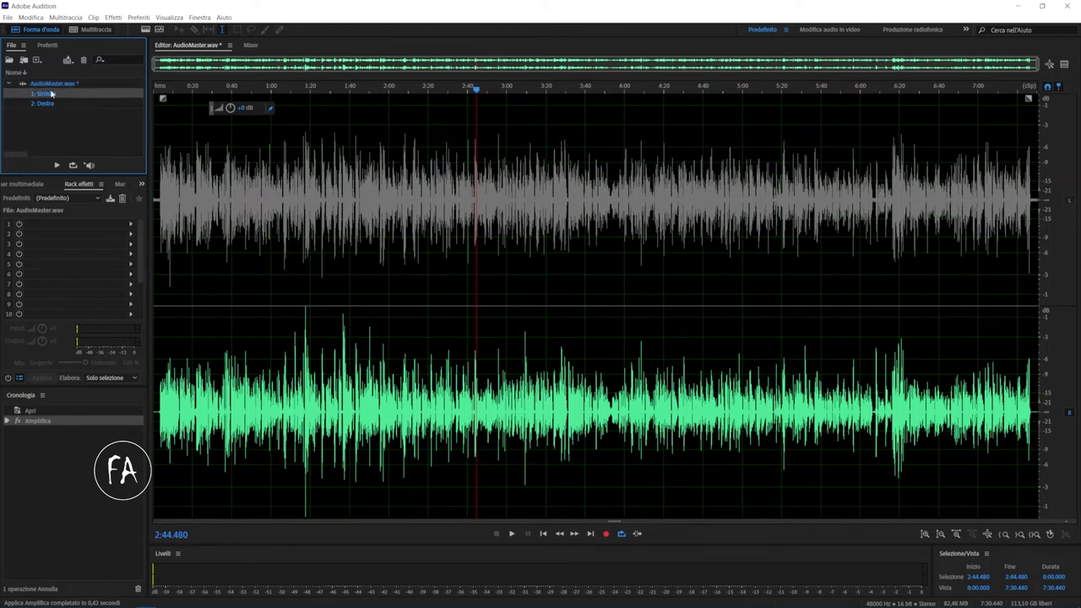
double_click(52, 95)
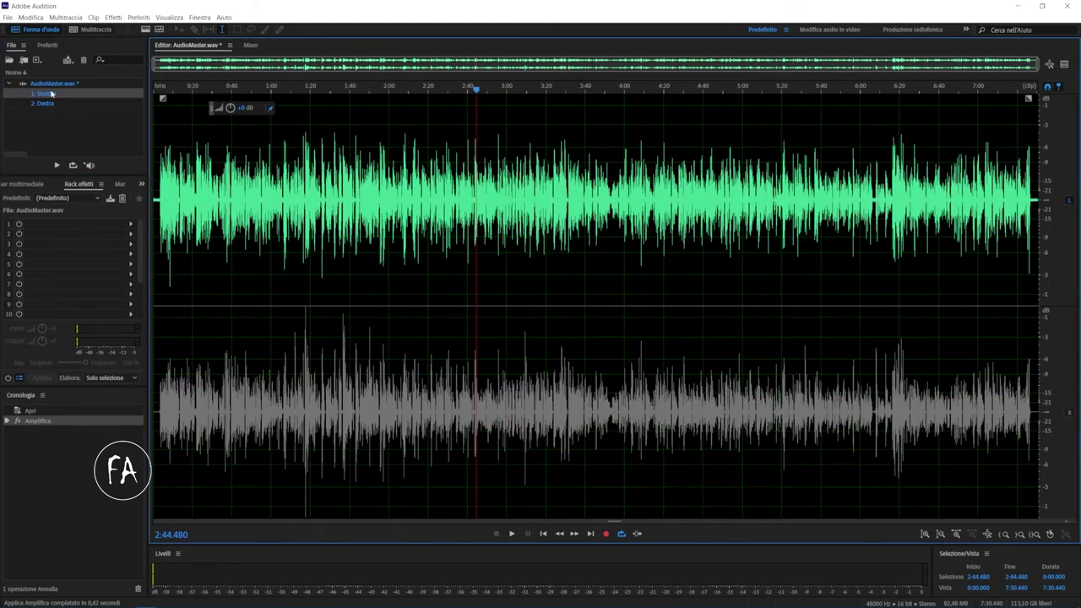
- Select the entire left channel, strongly lower its volume with the on-waveform gain control, and clear the selection
double_click(427, 236)
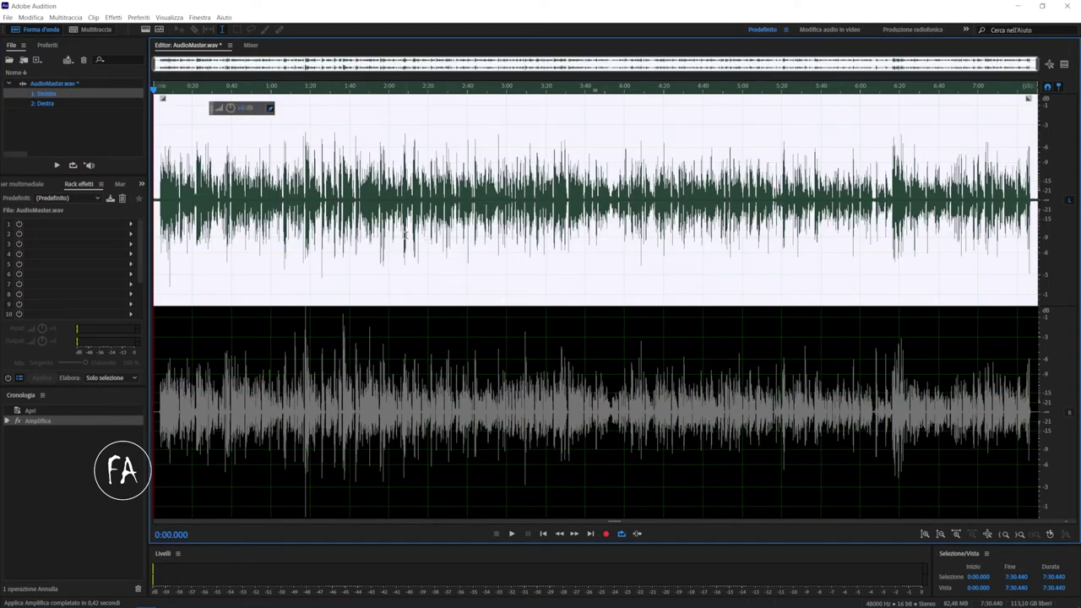
left_click_drag(242, 111, 203, 111)
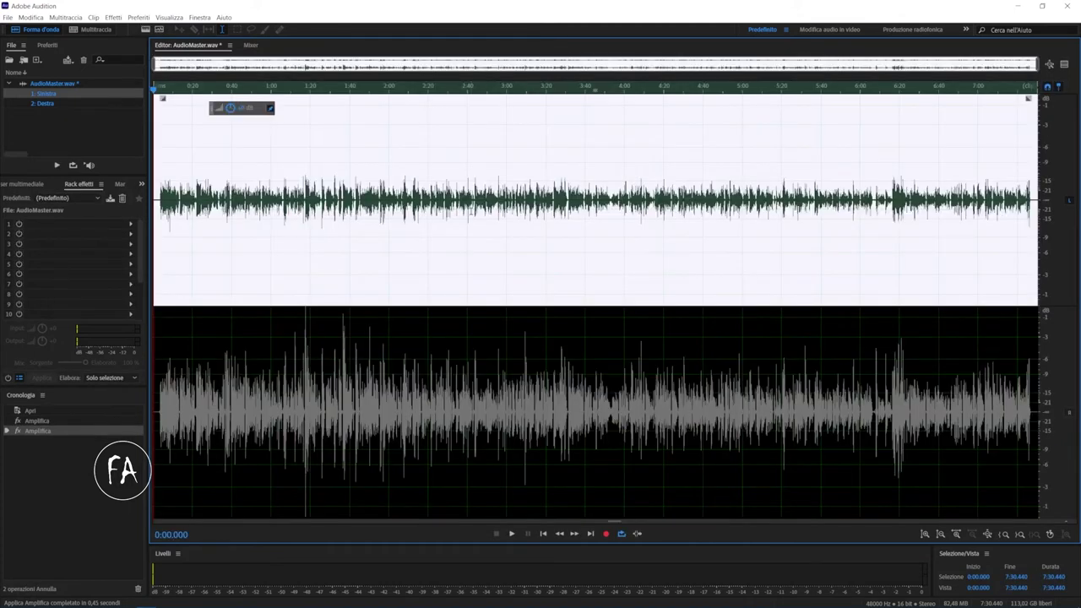
left_click(470, 209)
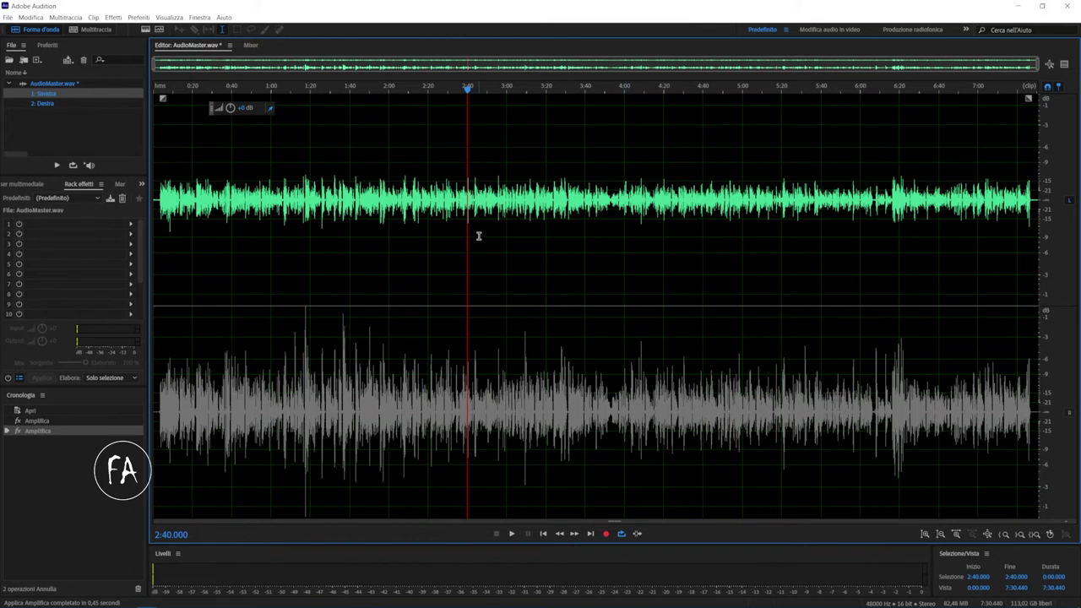
left_click(452, 194)
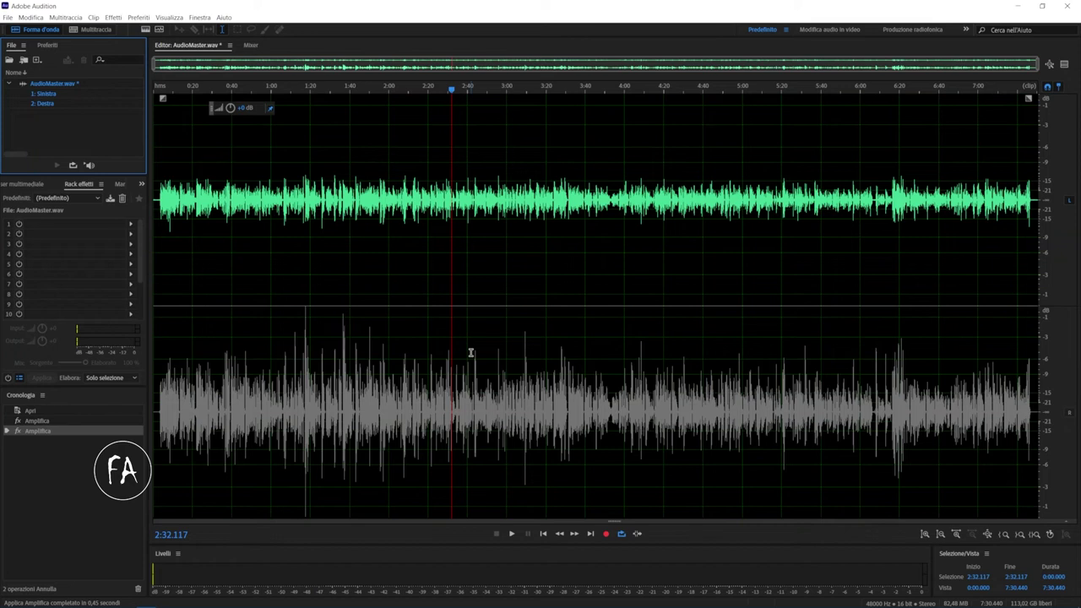
- Open the whole AudioMaster.wav file for editing instead of a single channel
left_click(40, 85)
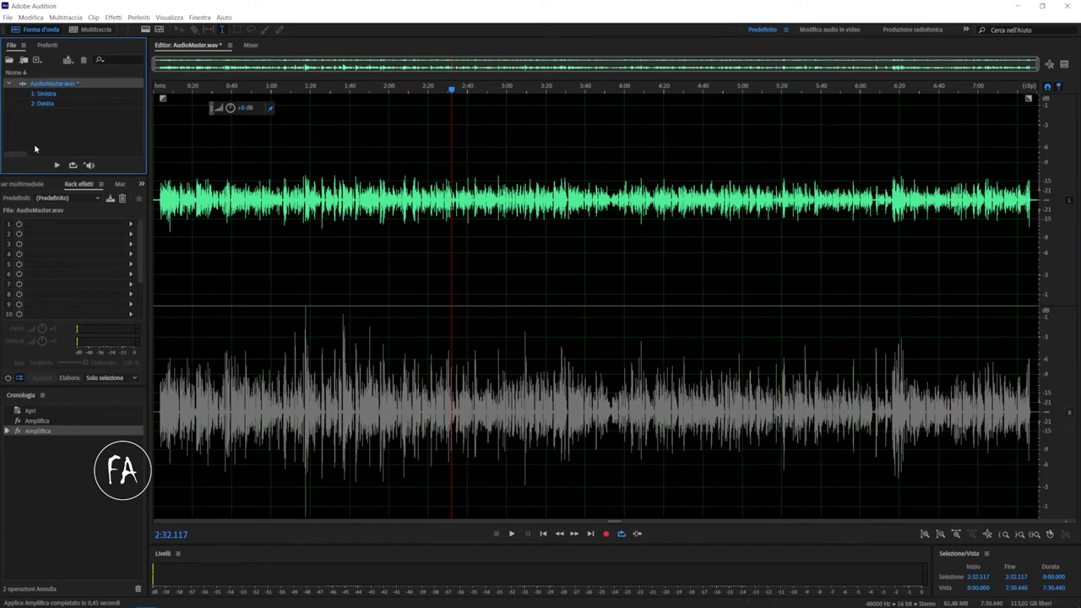
double_click(40, 86)
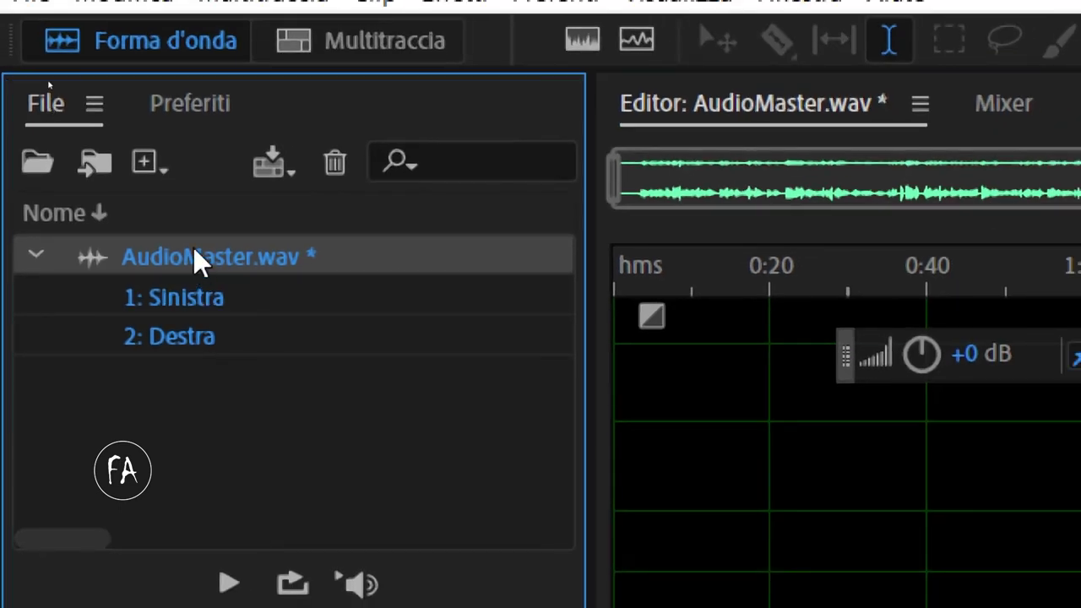
- Extract the channels of AudioMaster.wav into separate mono files and collapse the original file's channel list
right_click(211, 258)
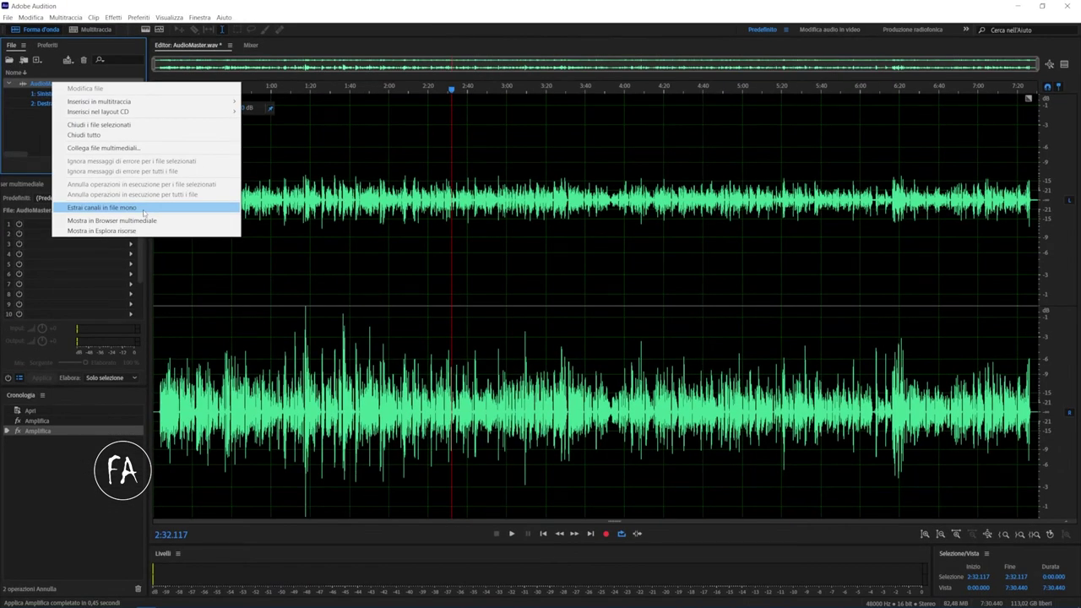
left_click(143, 209)
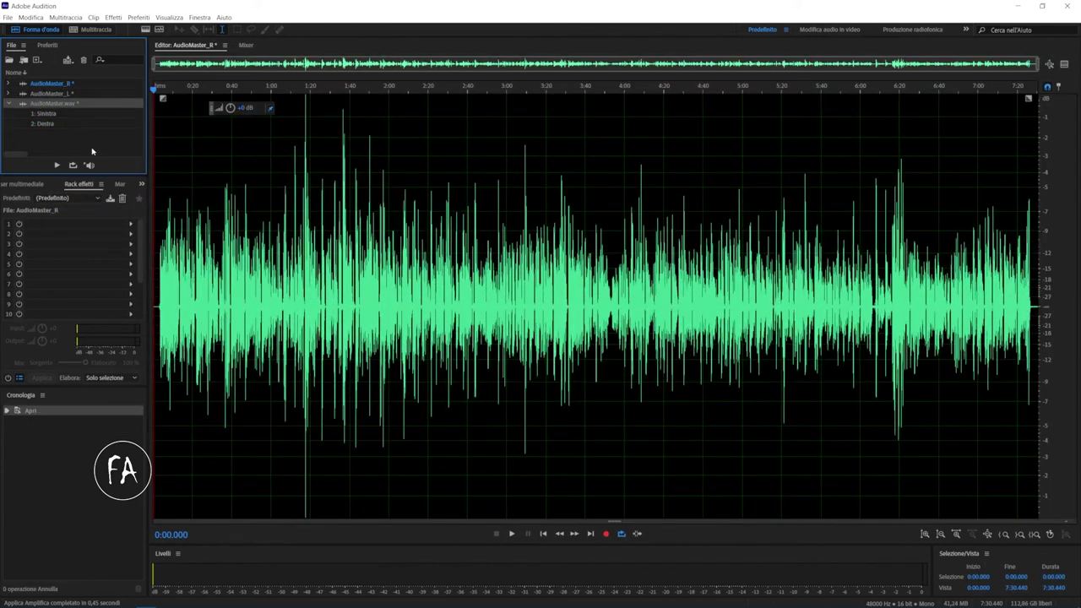
left_click(10, 103)
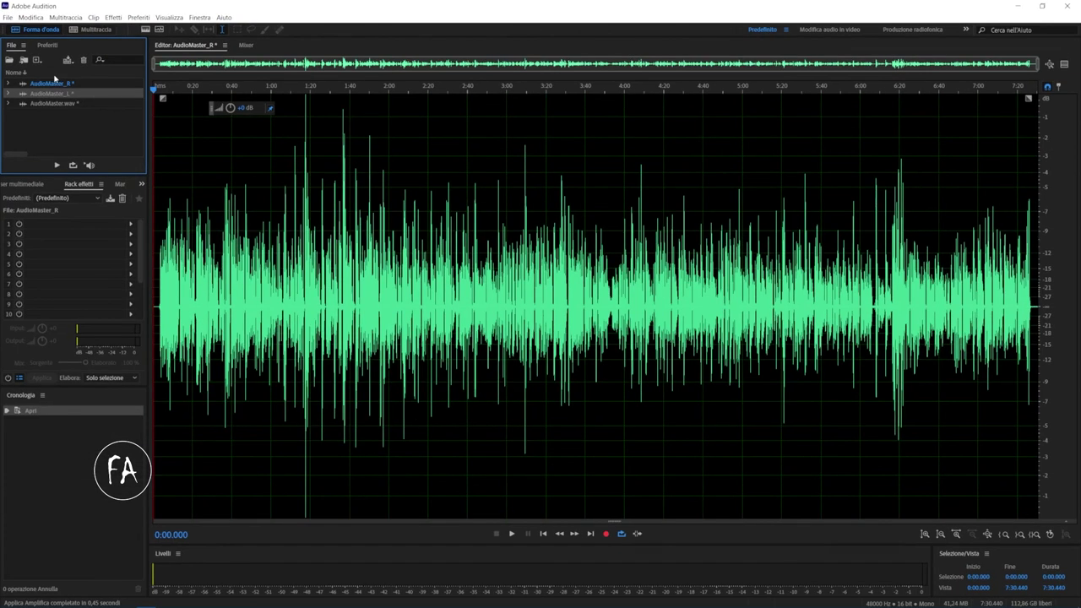
- Play a short passage of the extracted right-channel file AudioMaster_R from about 1:05 and stop playback
left_click(282, 211)
key("space")
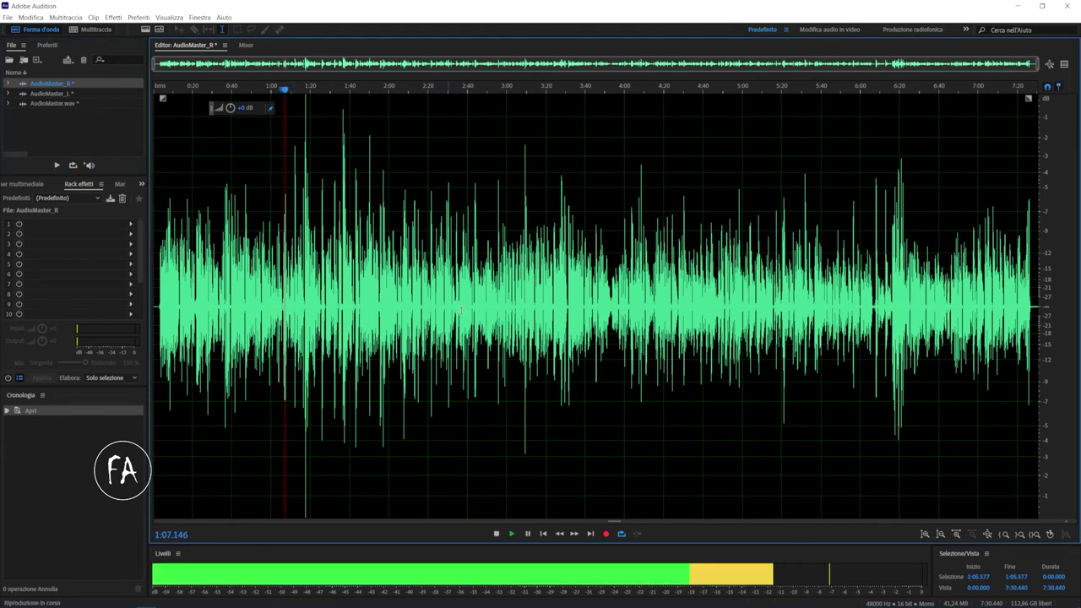
key("space")
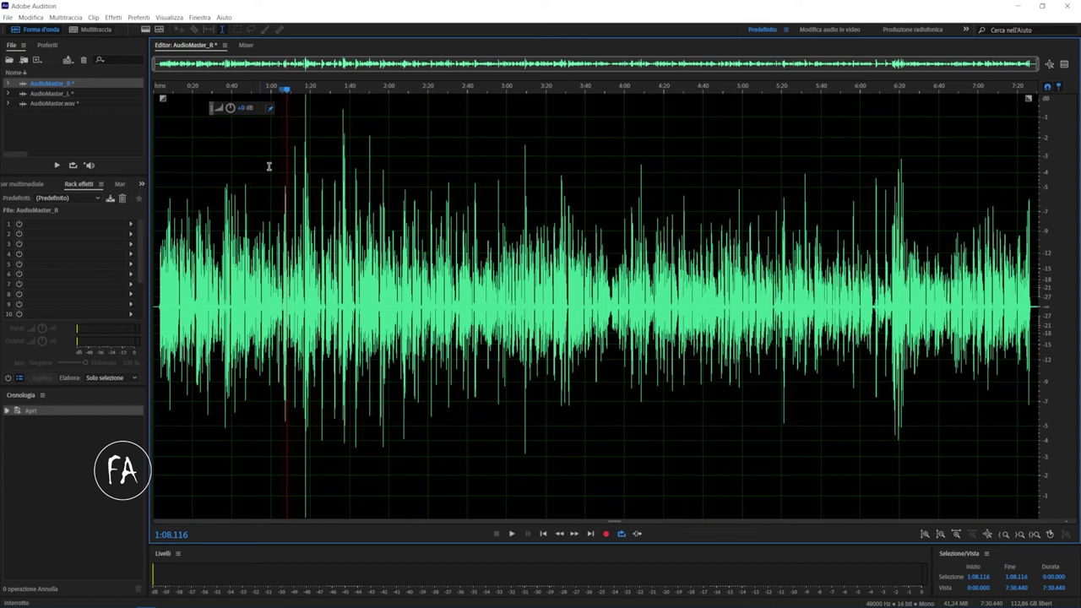
- Open the extracted left-channel file AudioMaster_L for editing
left_click(73, 93)
left_click(534, 279)
left_click(627, 276)
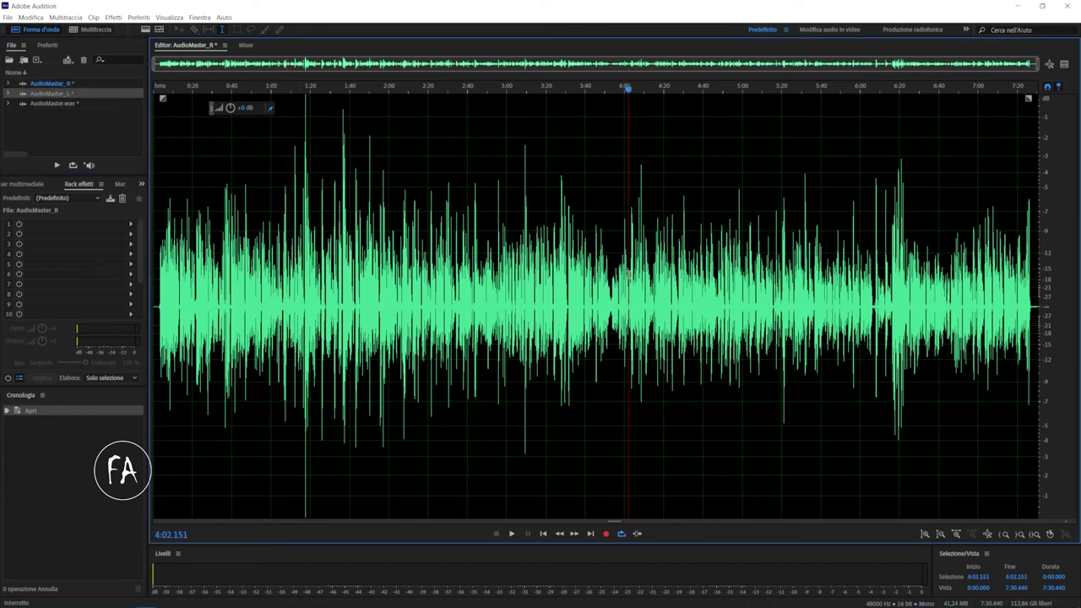
double_click(56, 94)
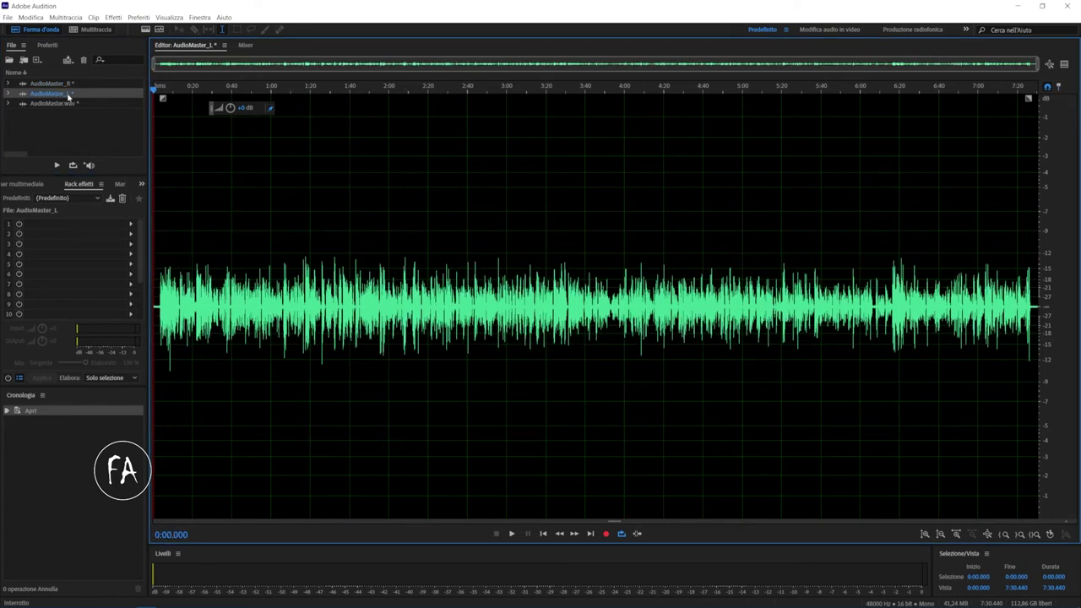
- Play a short passage of AudioMaster_L from about 2:04 and stop playback
left_click(355, 245)
left_click(398, 258)
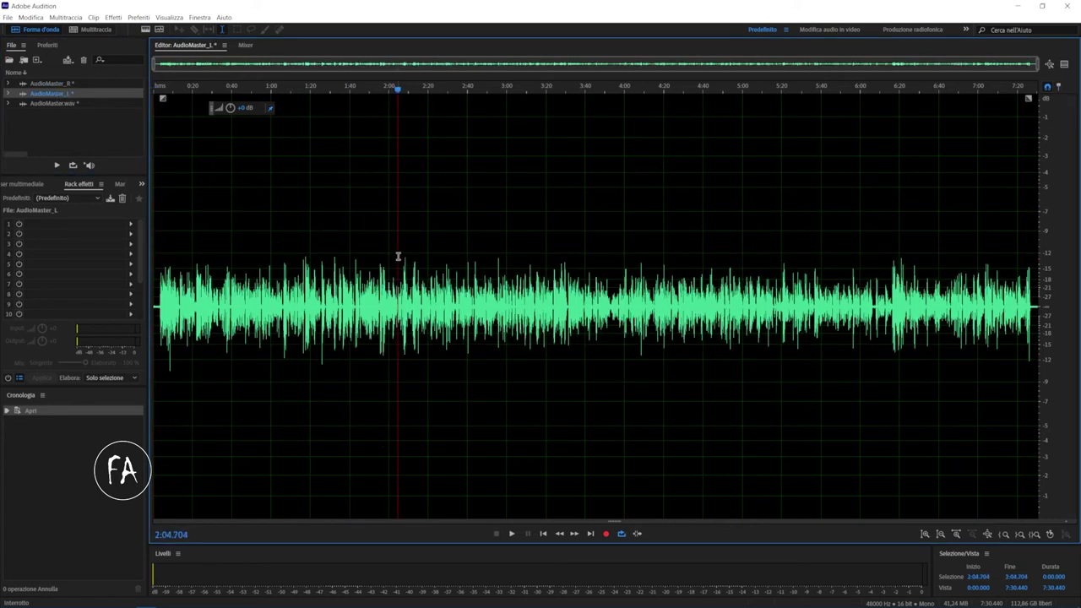
key("space")
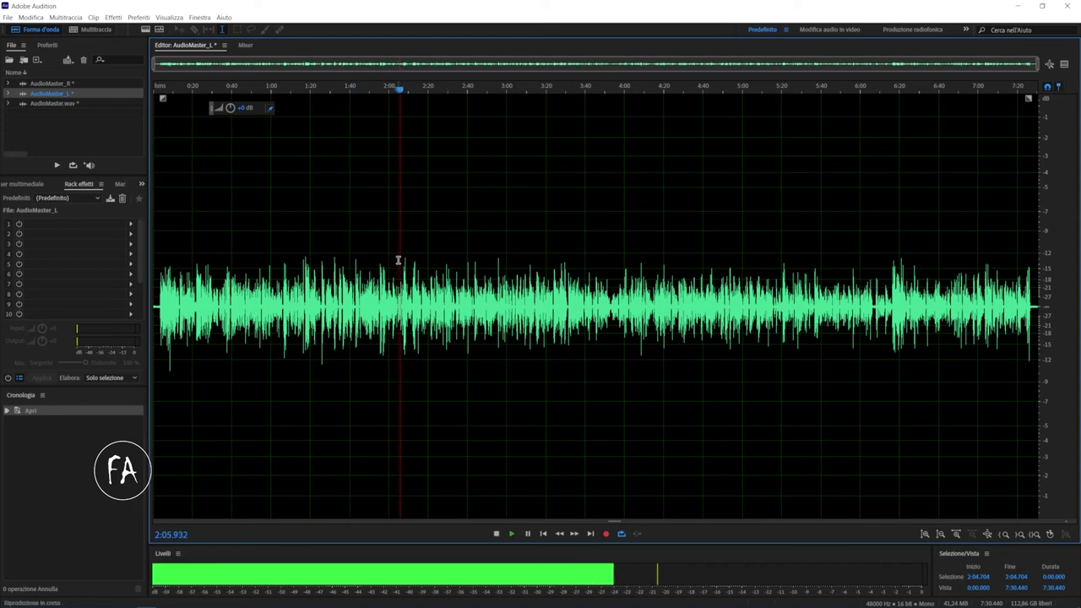
key("space")
left_click(83, 85)
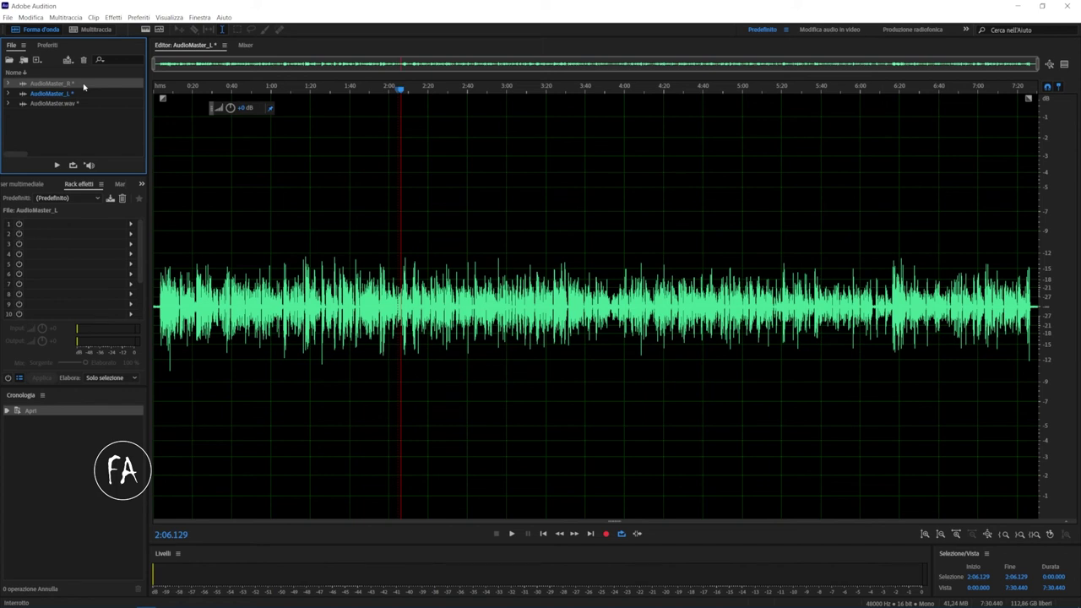
left_click(73, 93)
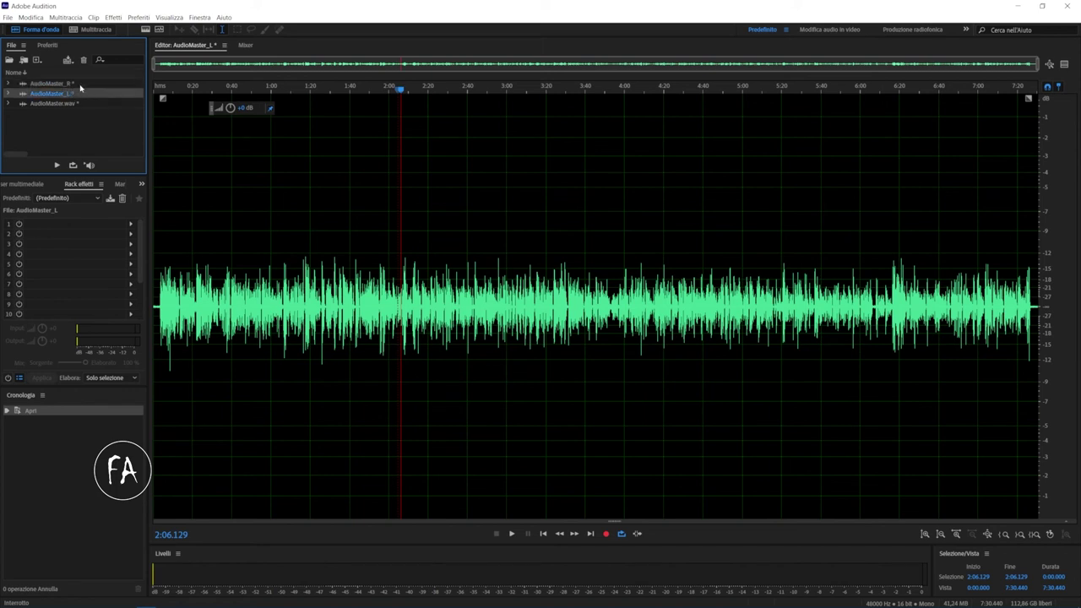
left_click_drag(330, 193, 893, 259)
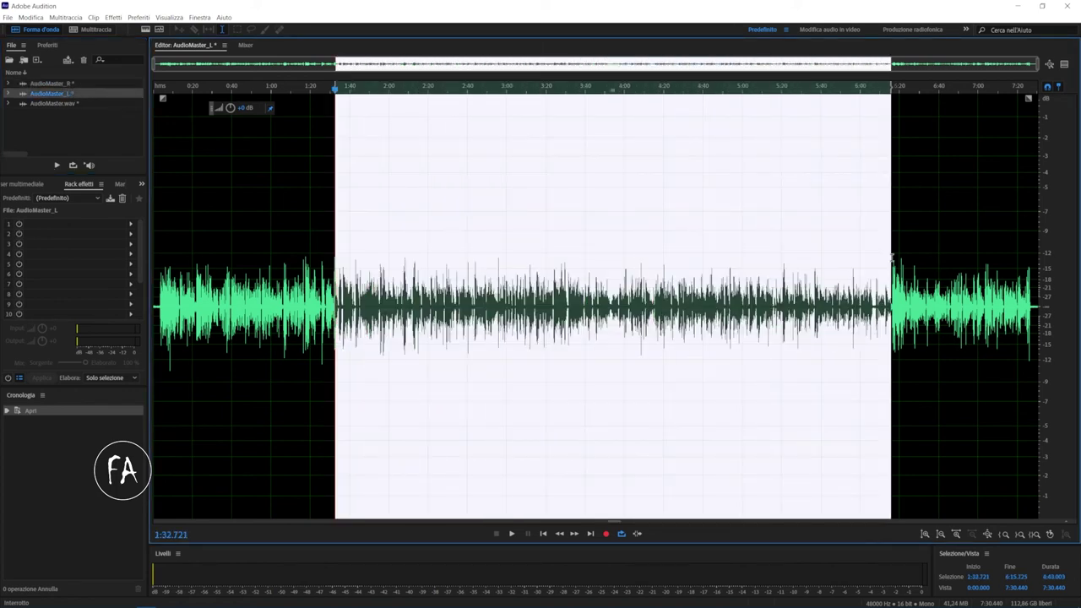
left_click(706, 272)
left_click(342, 251)
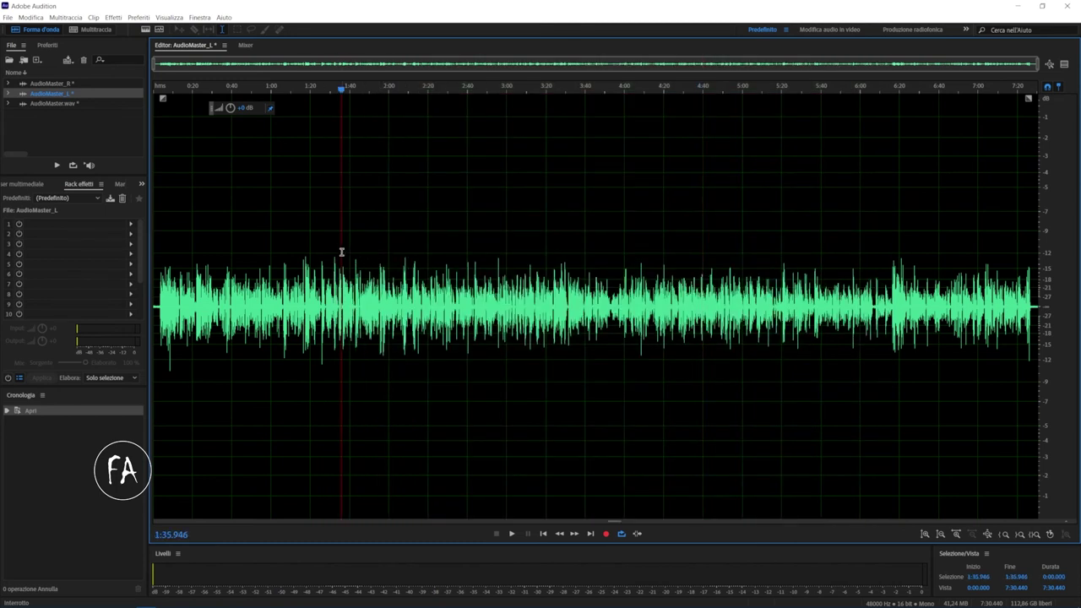
left_click_drag(342, 251, 595, 231)
left_click(631, 228)
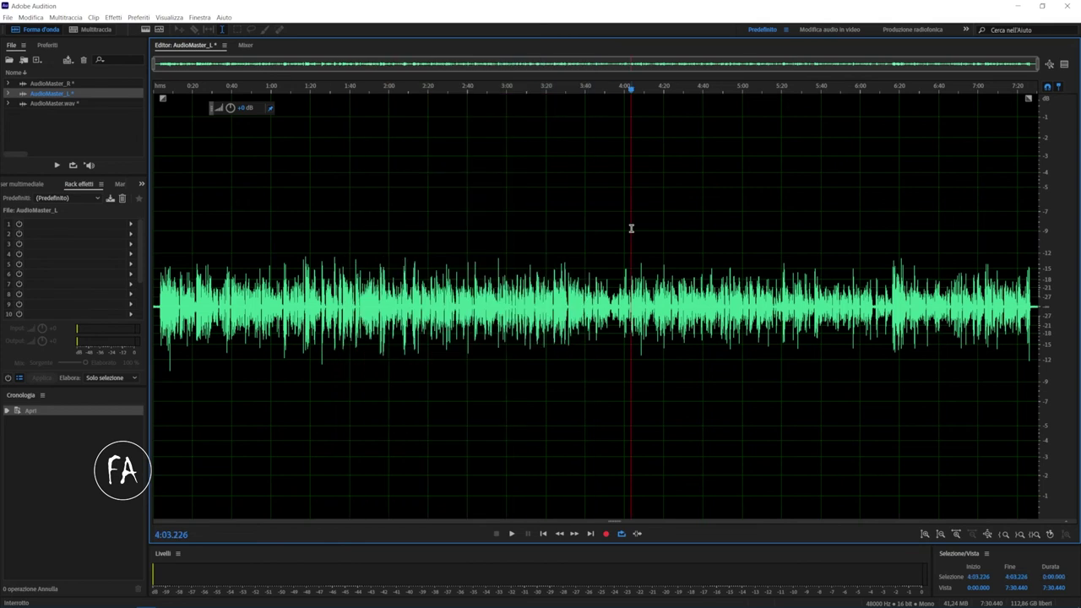
left_click(612, 237)
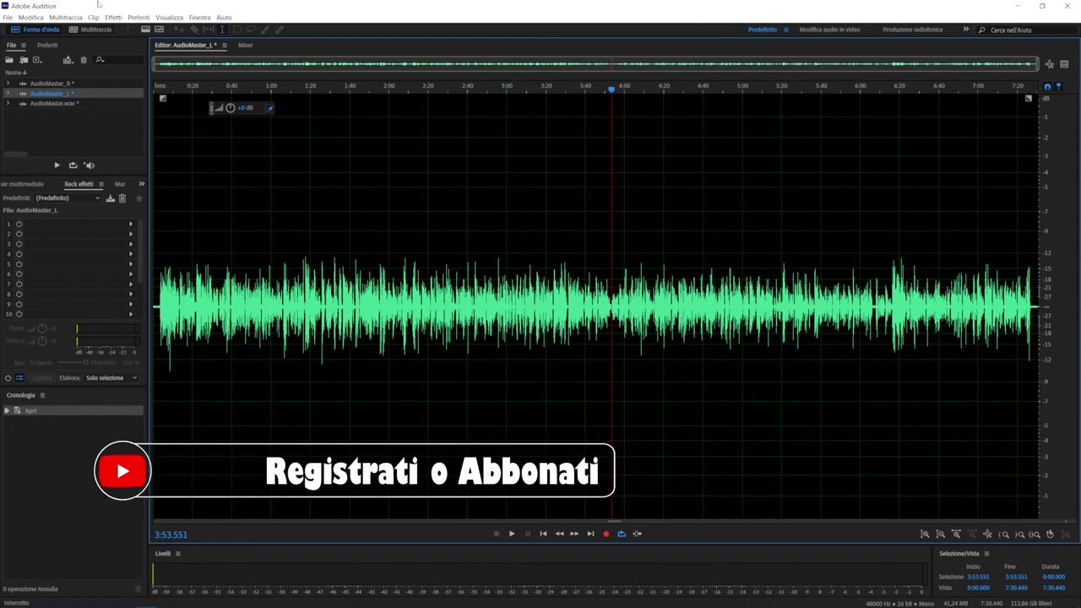
left_click(34, 95)
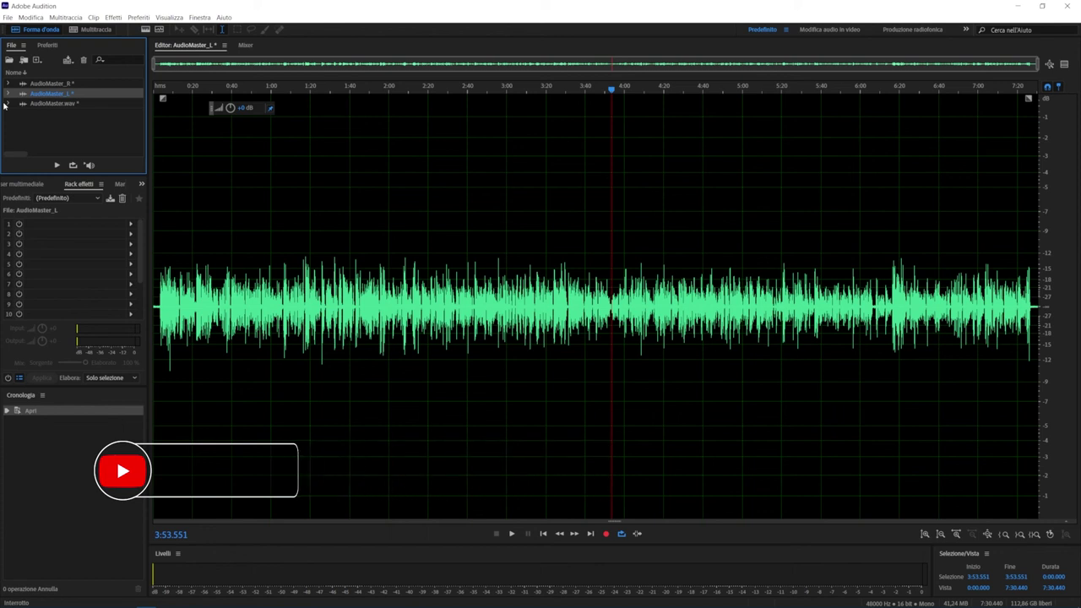
left_click(649, 193)
left_click(530, 203)
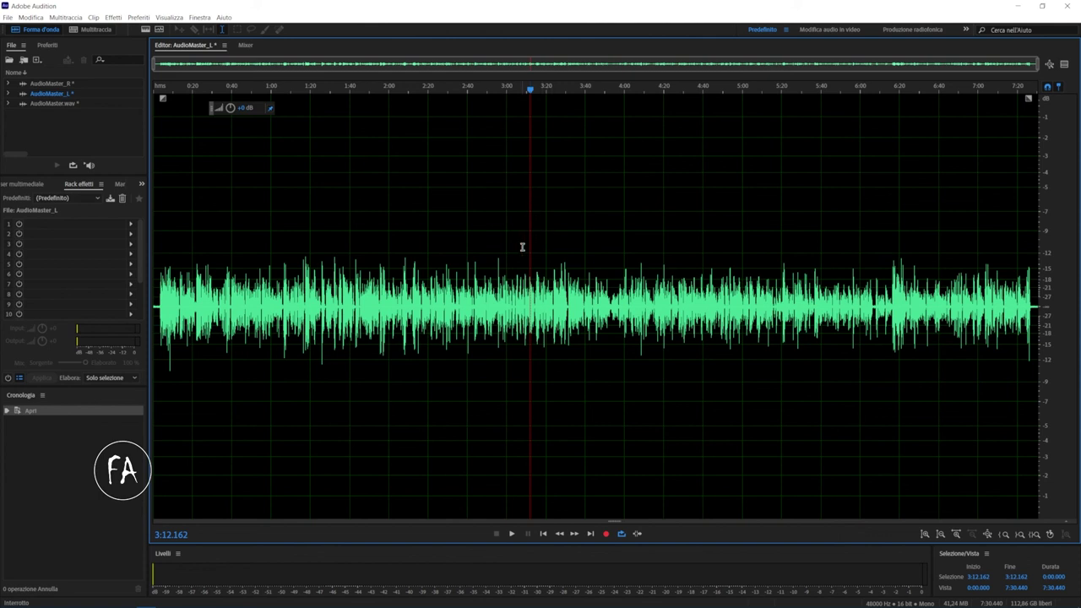
left_click(494, 247)
left_click(463, 248)
left_click(423, 244)
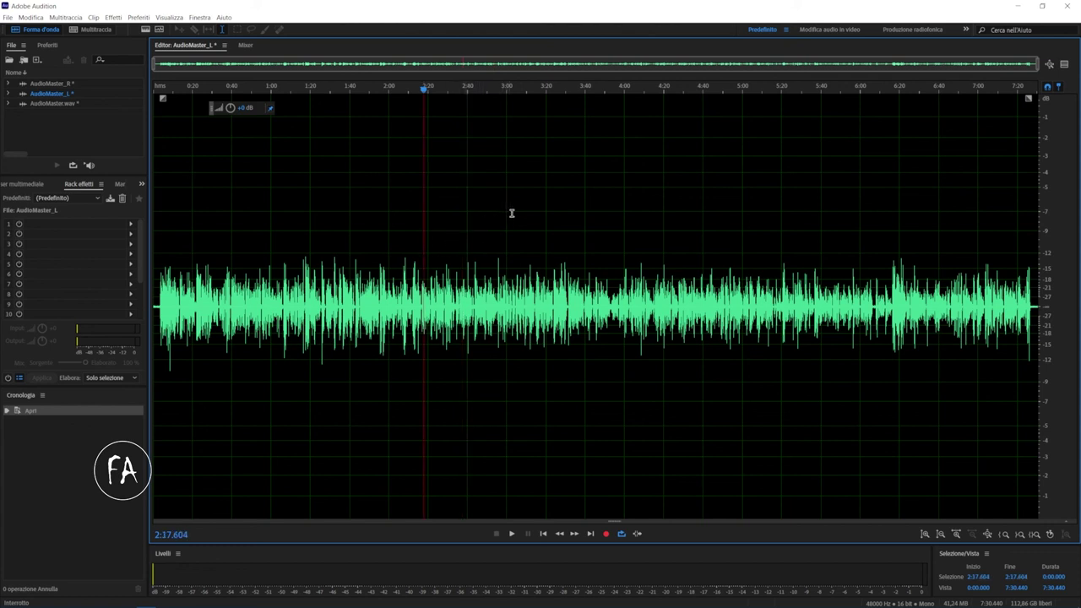
left_click_drag(513, 215, 463, 213)
left_click(430, 215)
left_click(484, 208)
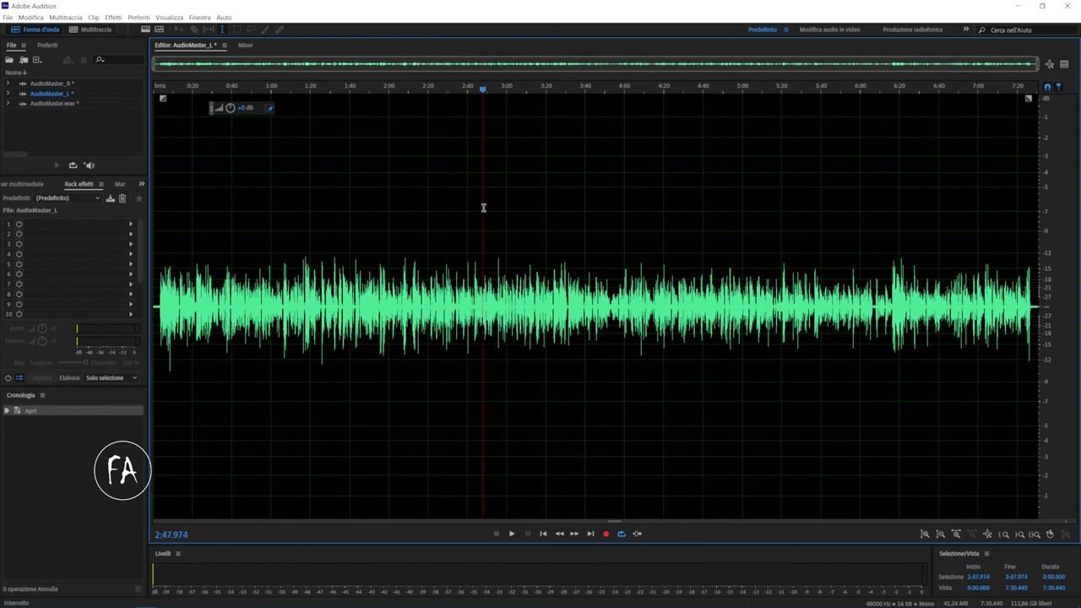
left_click_drag(522, 196, 501, 198)
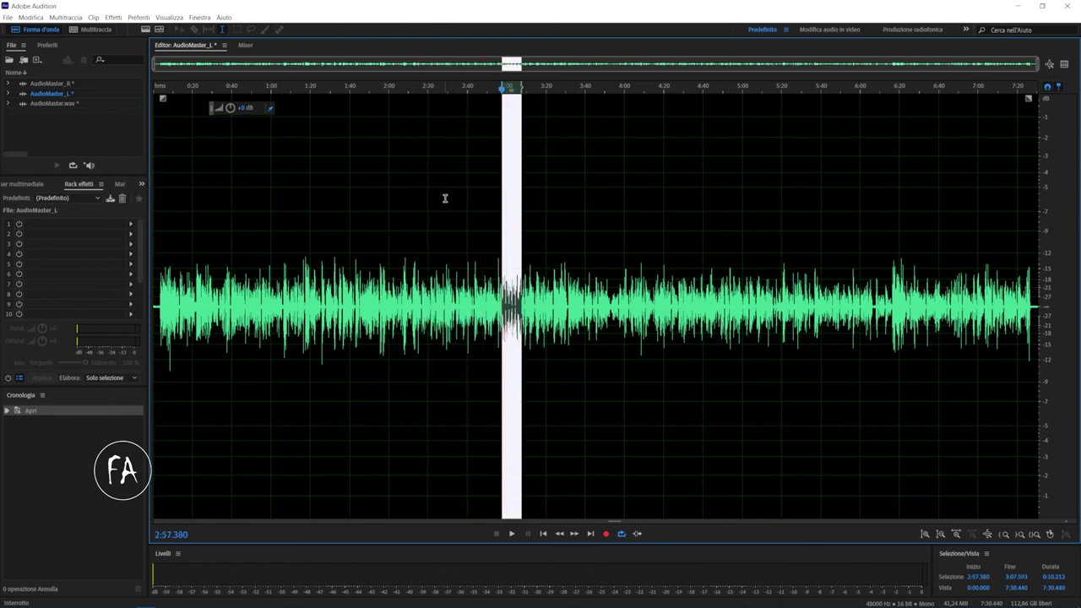
left_click(445, 198)
left_click(478, 198)
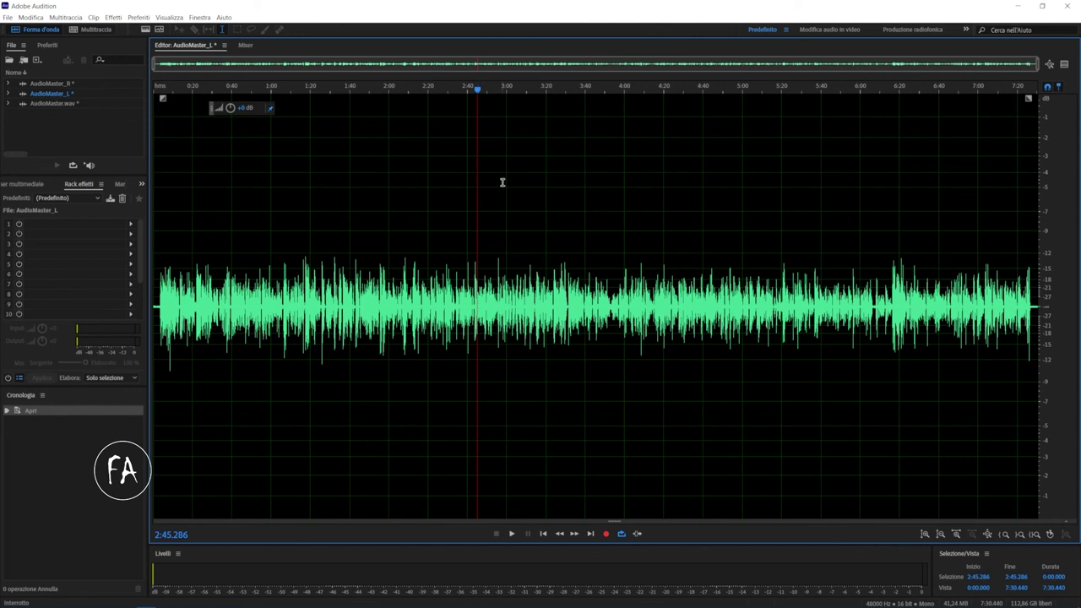